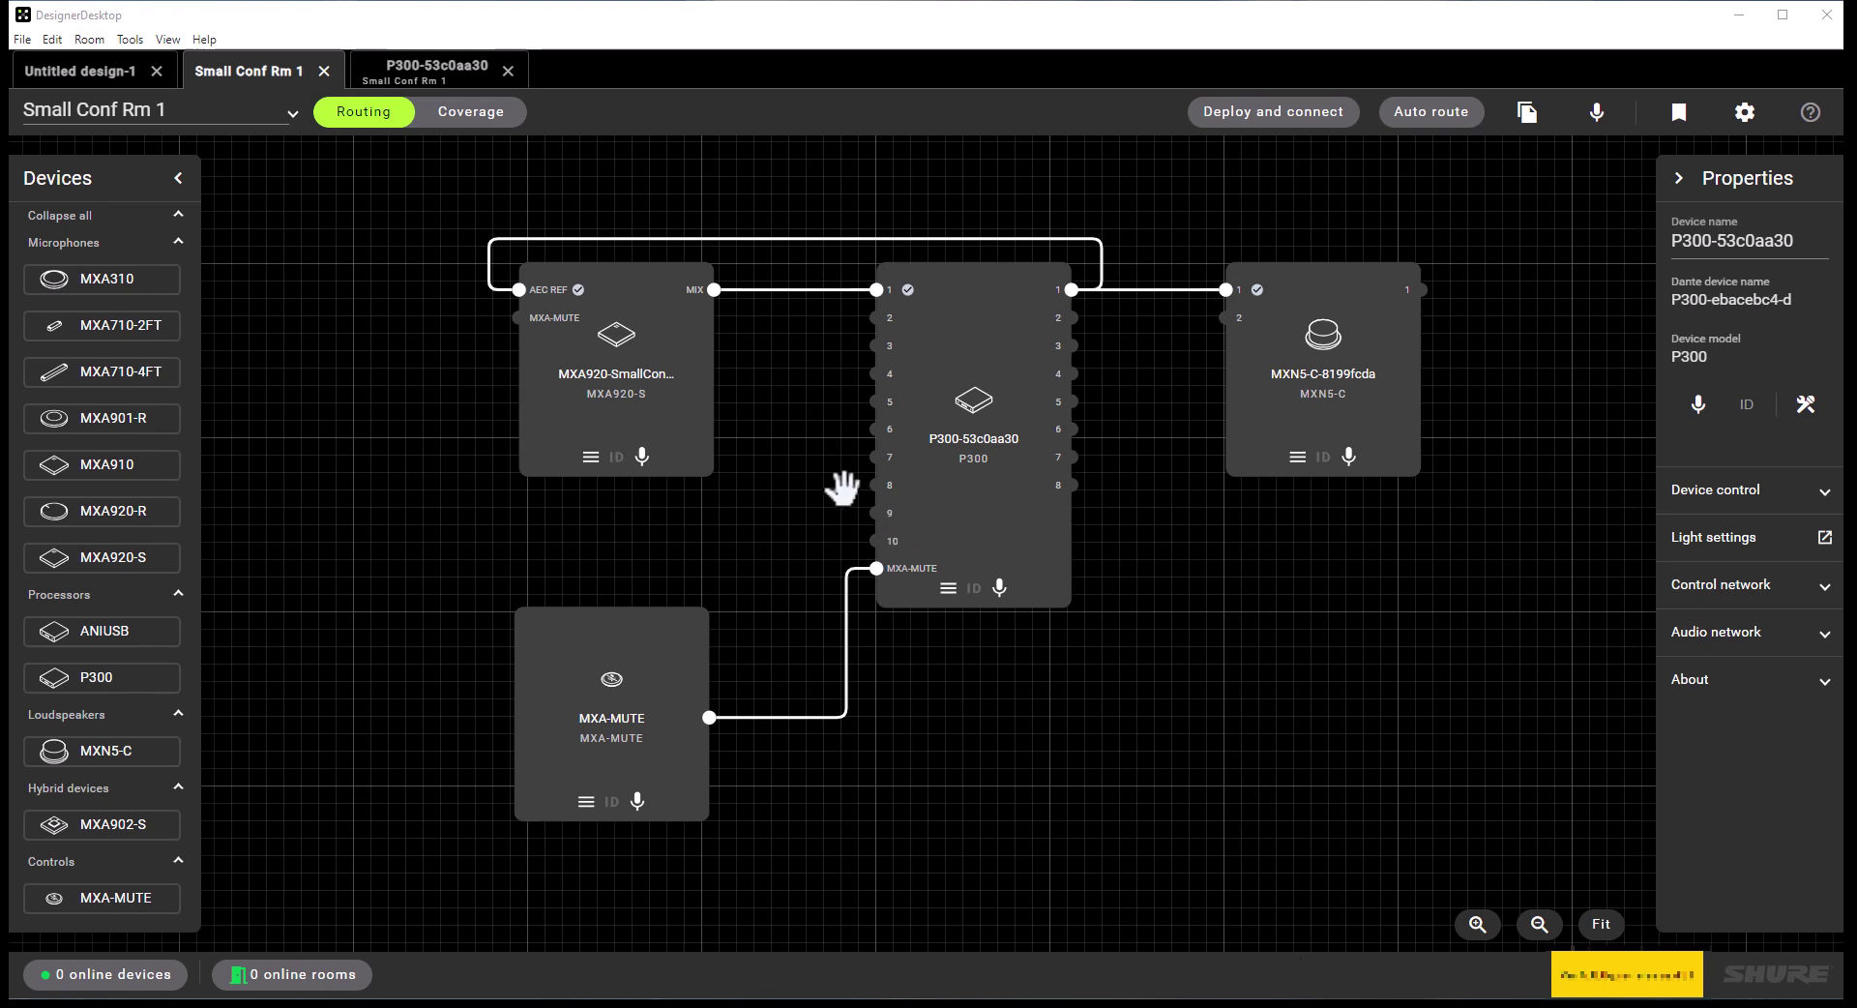
# Inspect the MXA920 microphone and the P300 settings view, then return to the Small Conf Rm 1 canvas
pyautogui.click(649, 420)
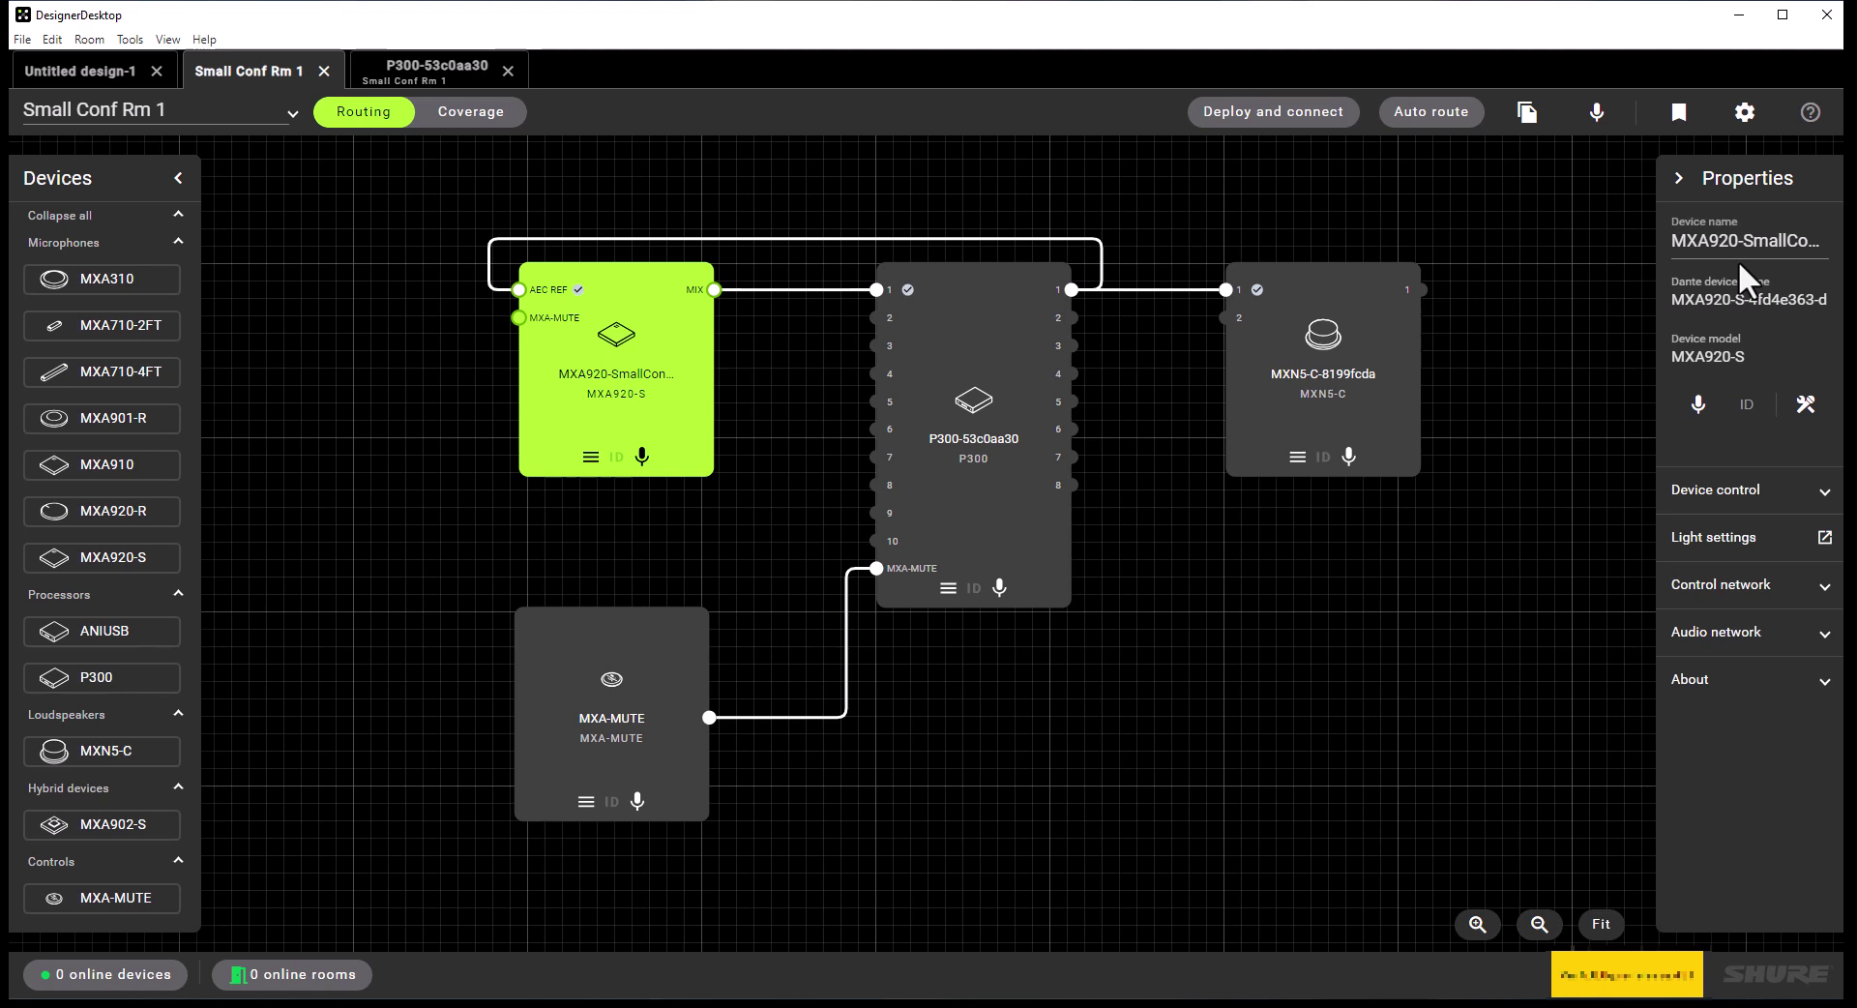
pyautogui.doubleClick(971, 491)
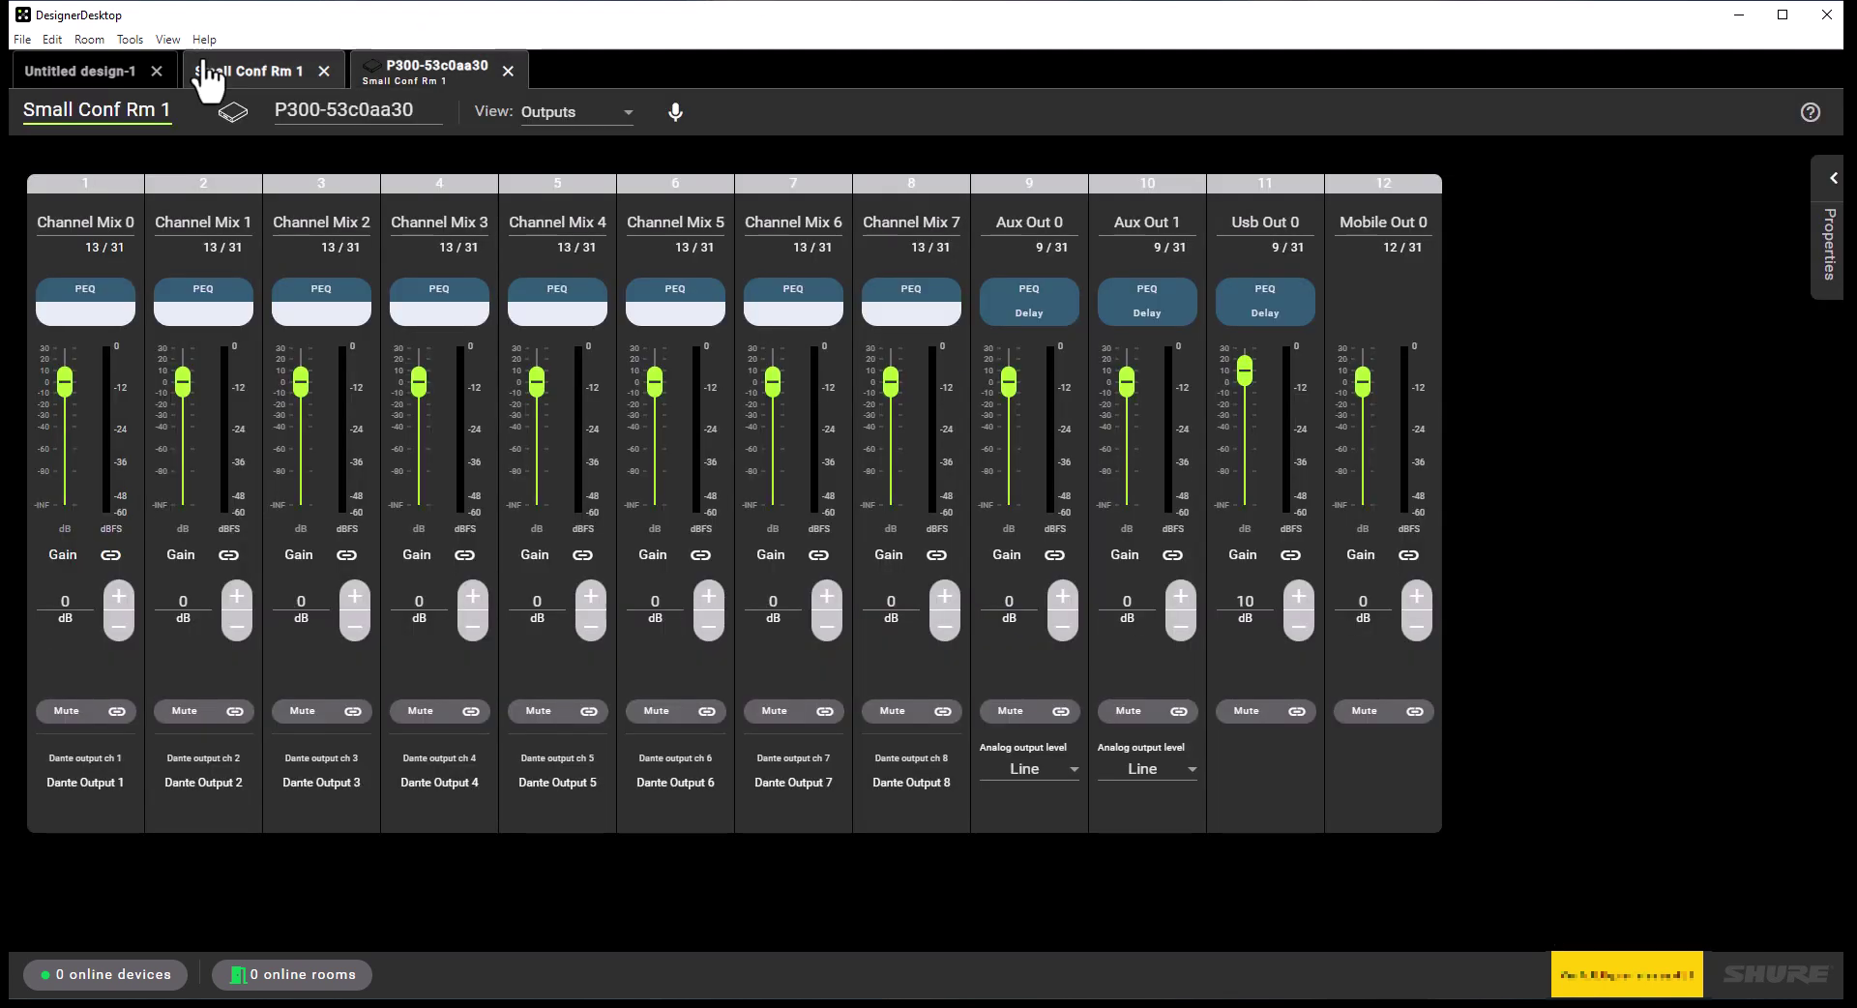
pyautogui.click(220, 78)
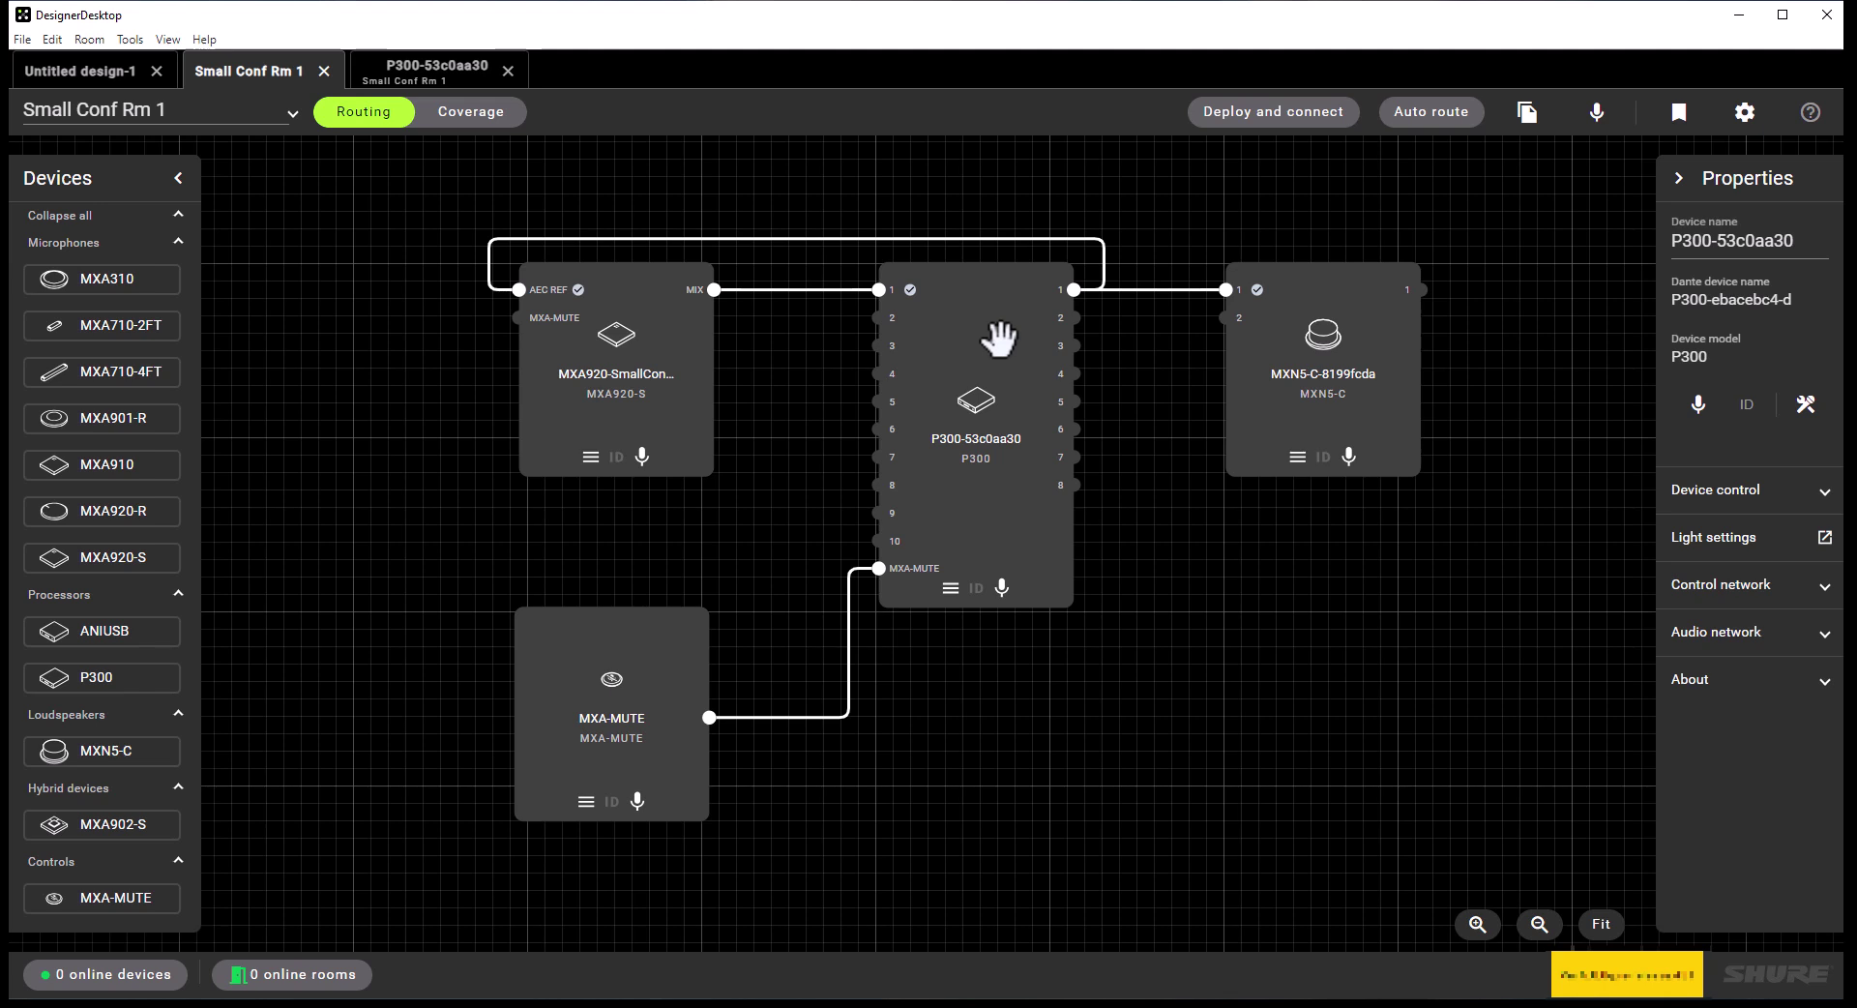
# Rename the P300 processor to 'P300-SmallConfRm1'
pyautogui.click(997, 338)
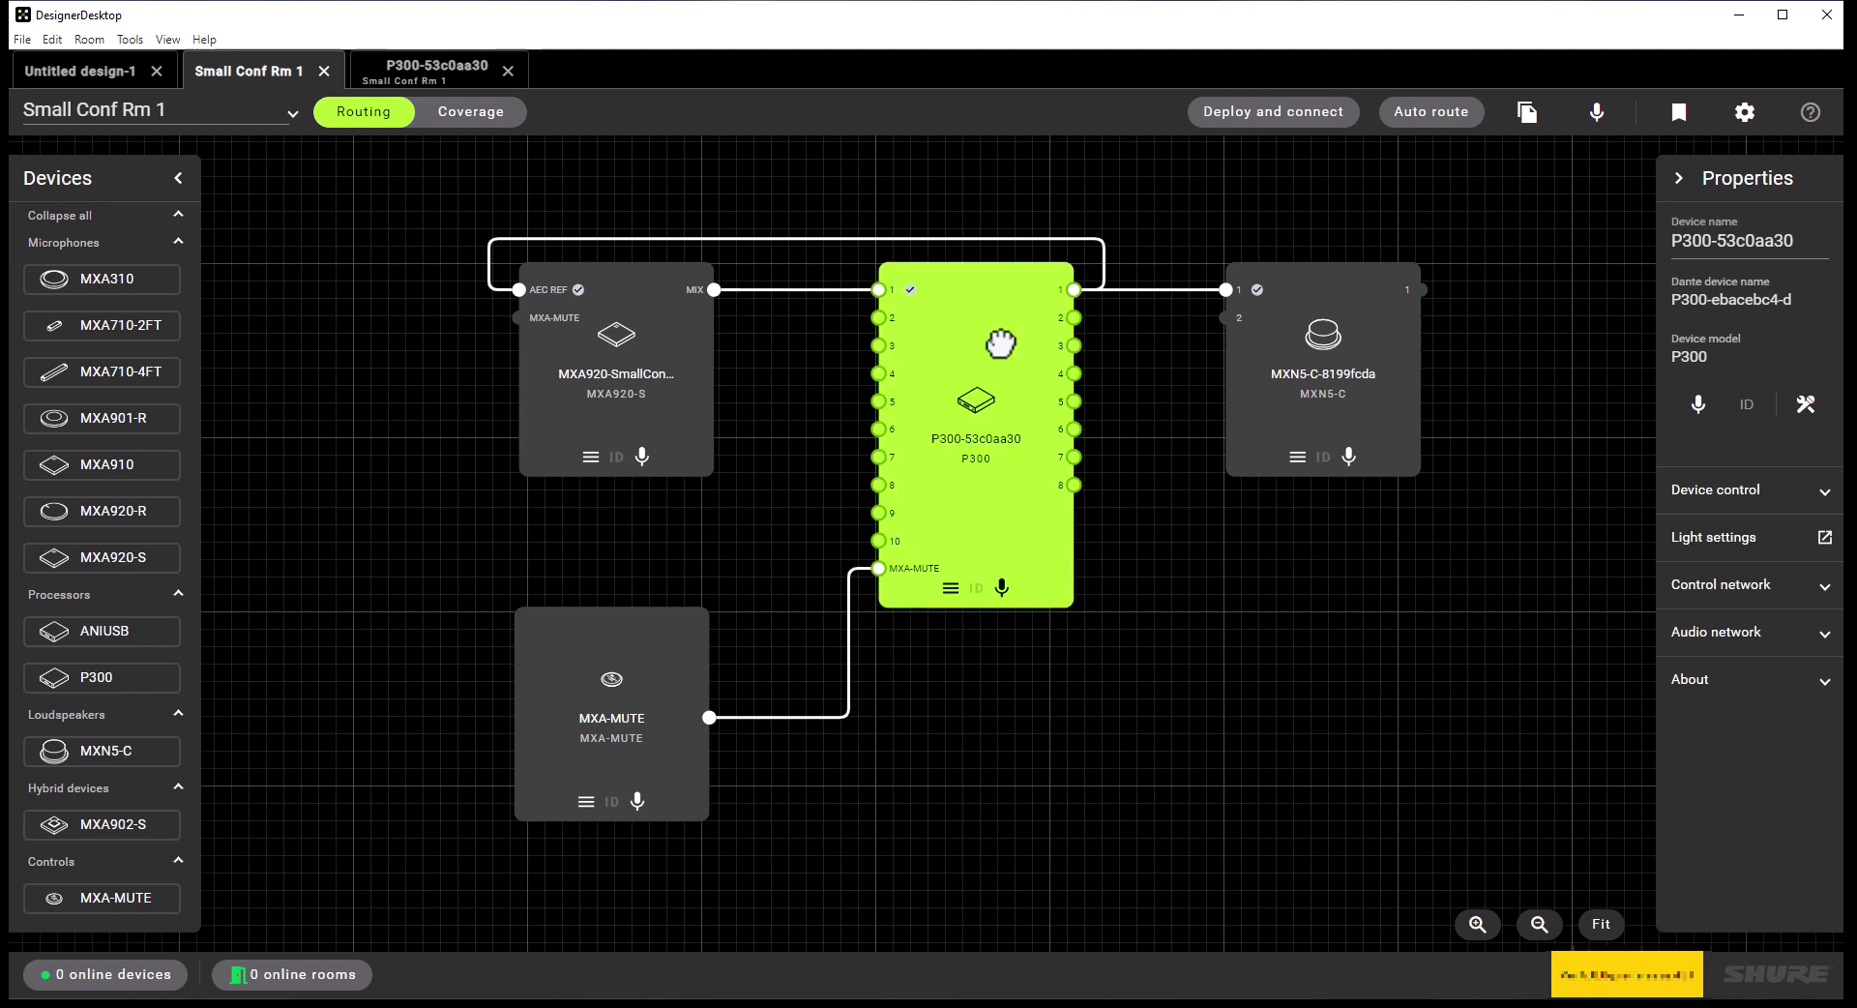
pyautogui.click(1797, 245)
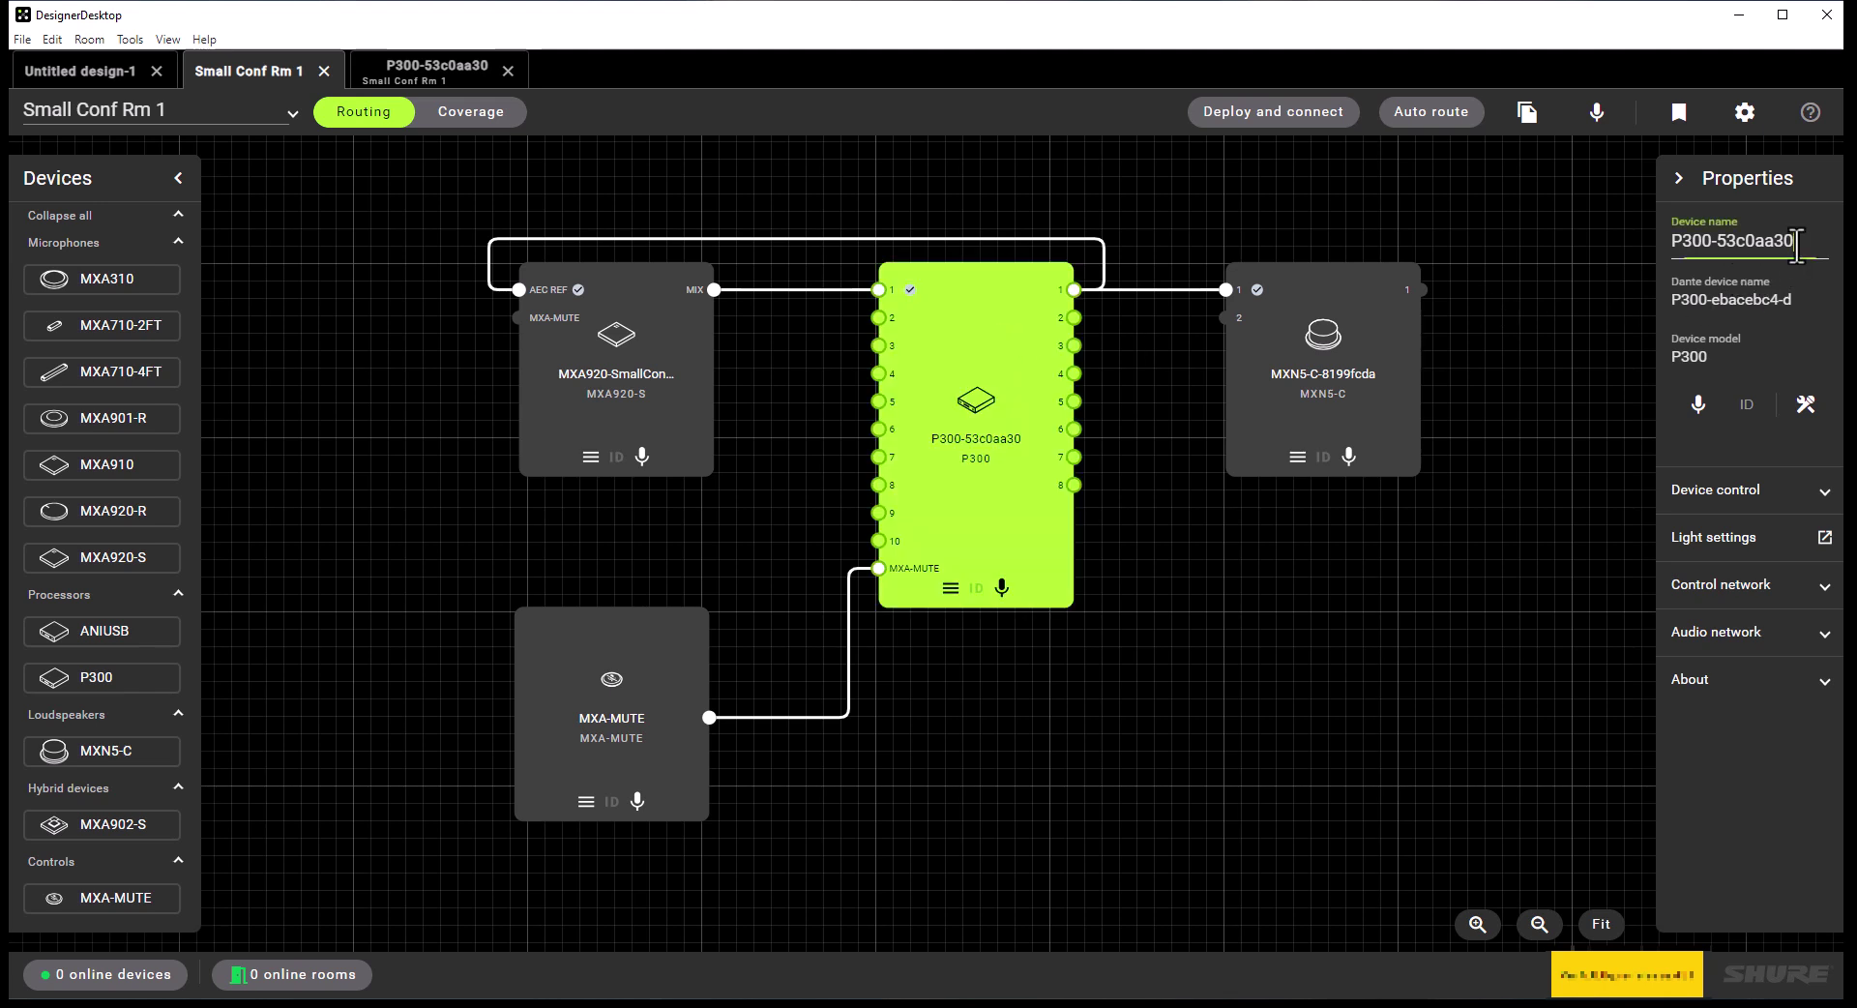
pyautogui.press('BackSpace')
pyautogui.press('BackSpace')
pyautogui.press('BackSpace')
pyautogui.press('BackSpace')
pyautogui.press('BackSpace')
pyautogui.press('BackSpace')
pyautogui.press('BackSpace')
pyautogui.press('BackSpace')
pyautogui.write('SmallConfRm1')
pyautogui.press('Return')
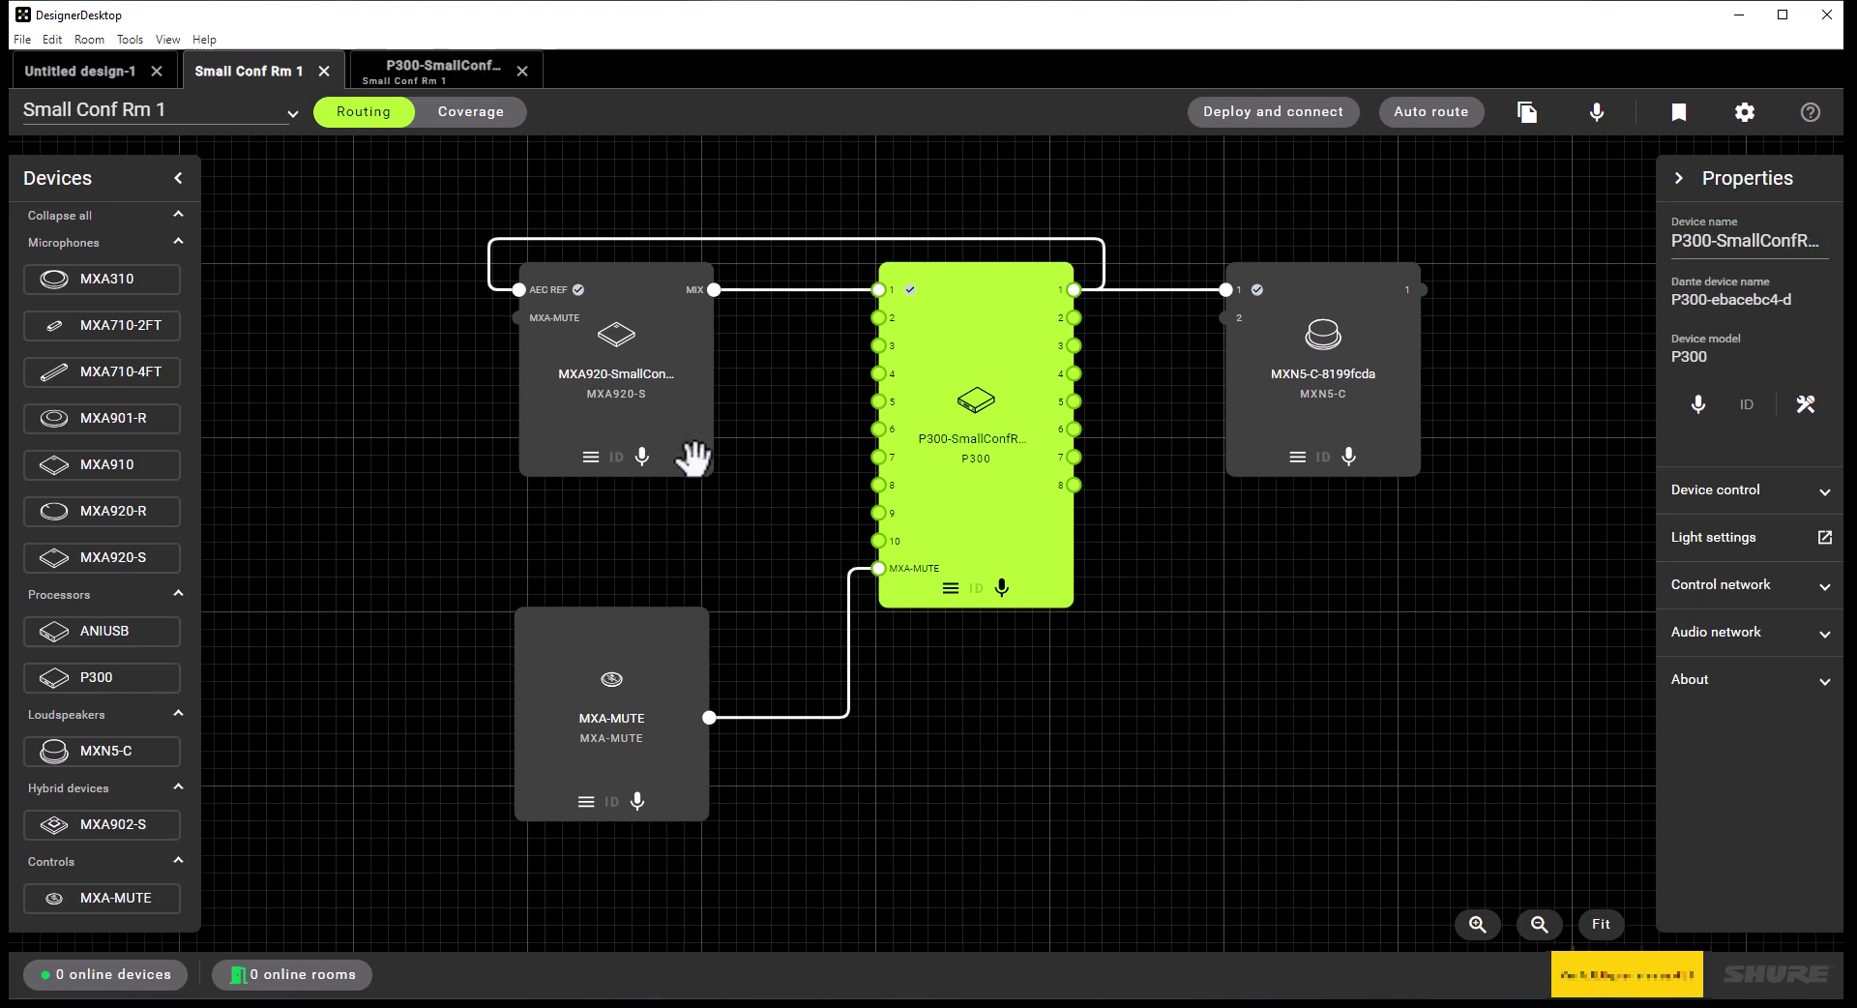
# Rename the MXN5-C loudspeaker to 'MXN5-C-SmallConfRm'
pyautogui.click(1372, 397)
pyautogui.click(1815, 241)
pyautogui.press('BackSpace')
pyautogui.press('BackSpace')
pyautogui.press('BackSpace')
pyautogui.press('BackSpace')
pyautogui.press('BackSpace')
pyautogui.press('BackSpace')
pyautogui.press('BackSpace')
pyautogui.press('BackSpace')
pyautogui.write('SmallConfRm')
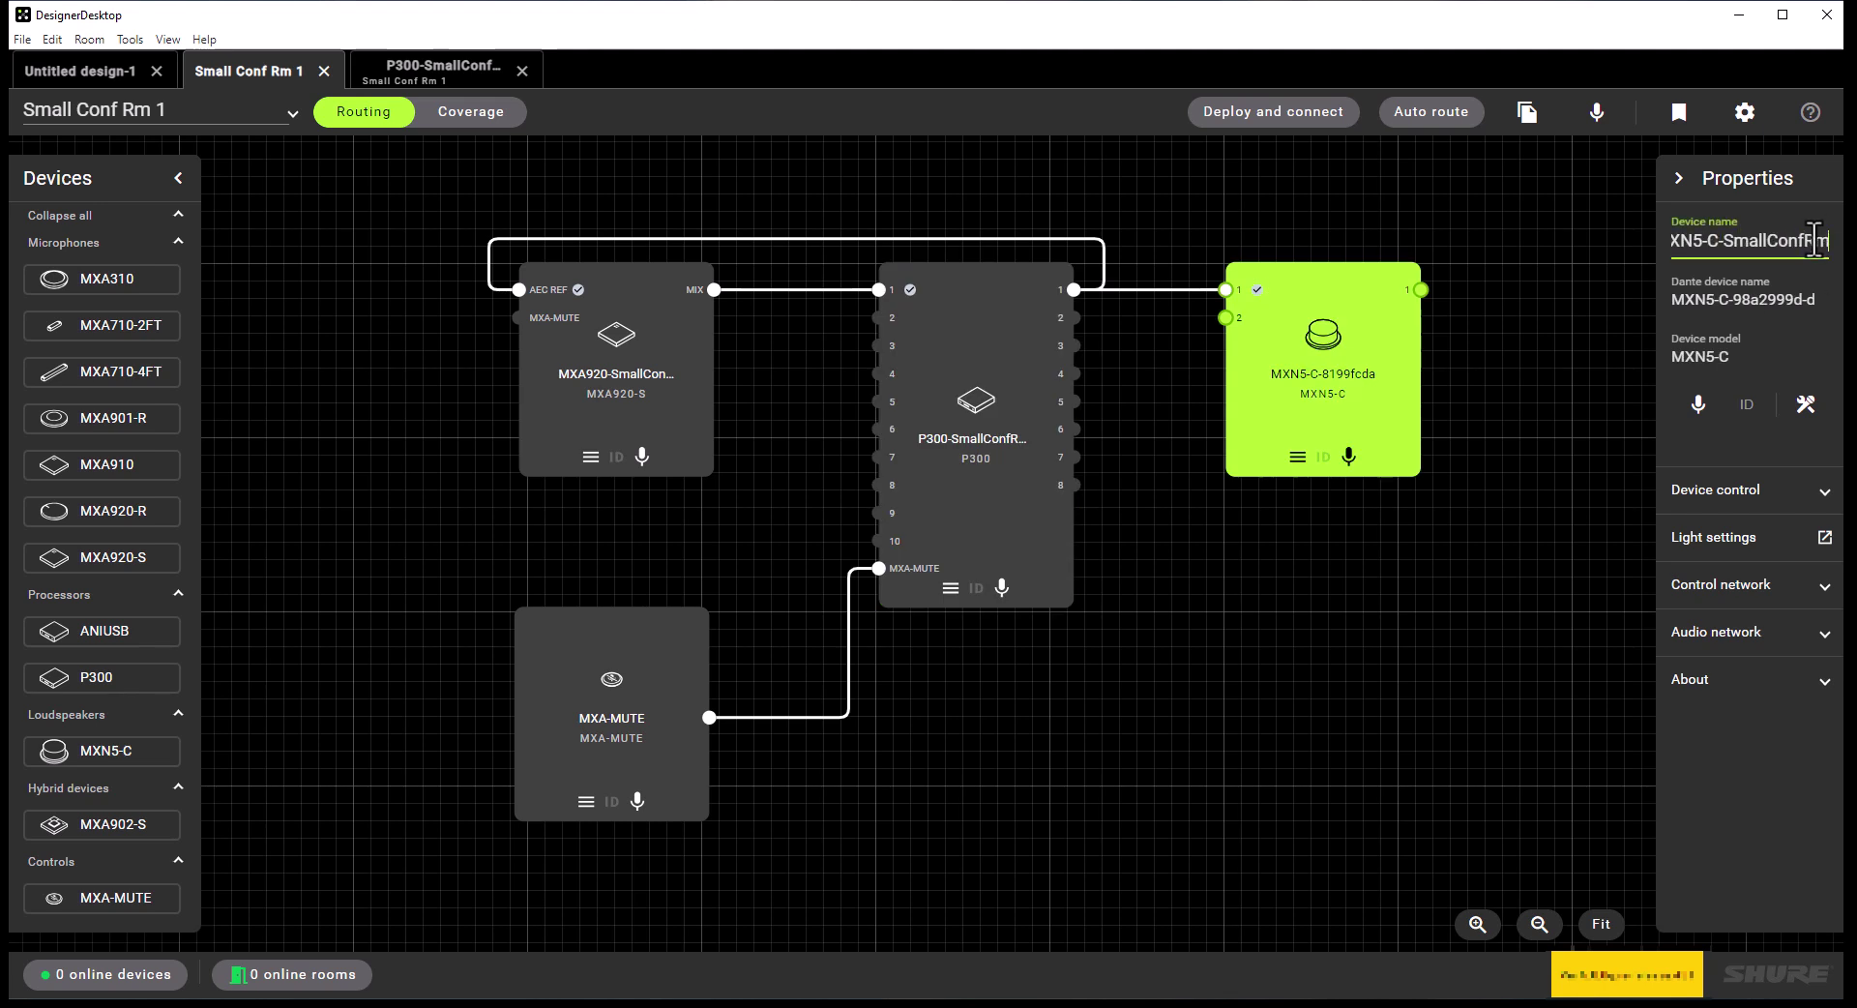
pyautogui.press('Return')
# Rename the MXA-MUTE control to 'MXA-MUTE-SmallConfRm' and clear the selection
pyautogui.click(611, 697)
pyautogui.click(1768, 242)
pyautogui.write('-SmallC')
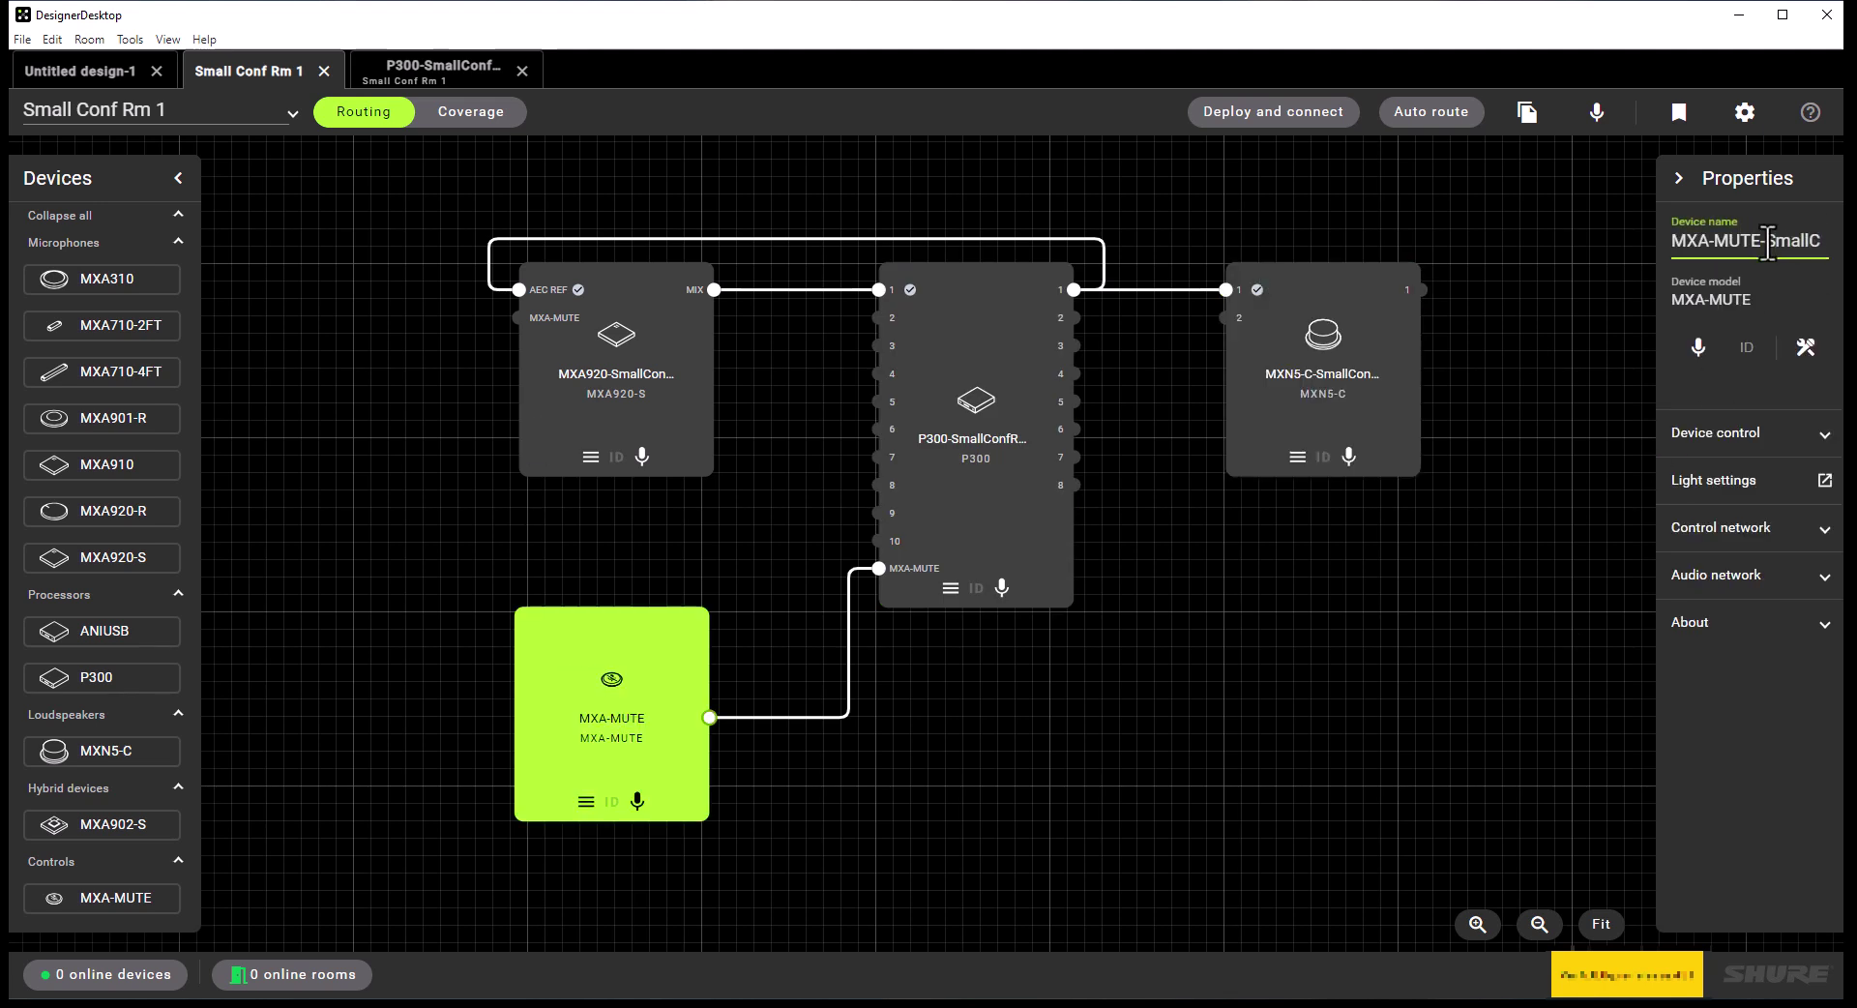
pyautogui.write('onfRm1')
pyautogui.press('Return')
pyautogui.click(1321, 606)
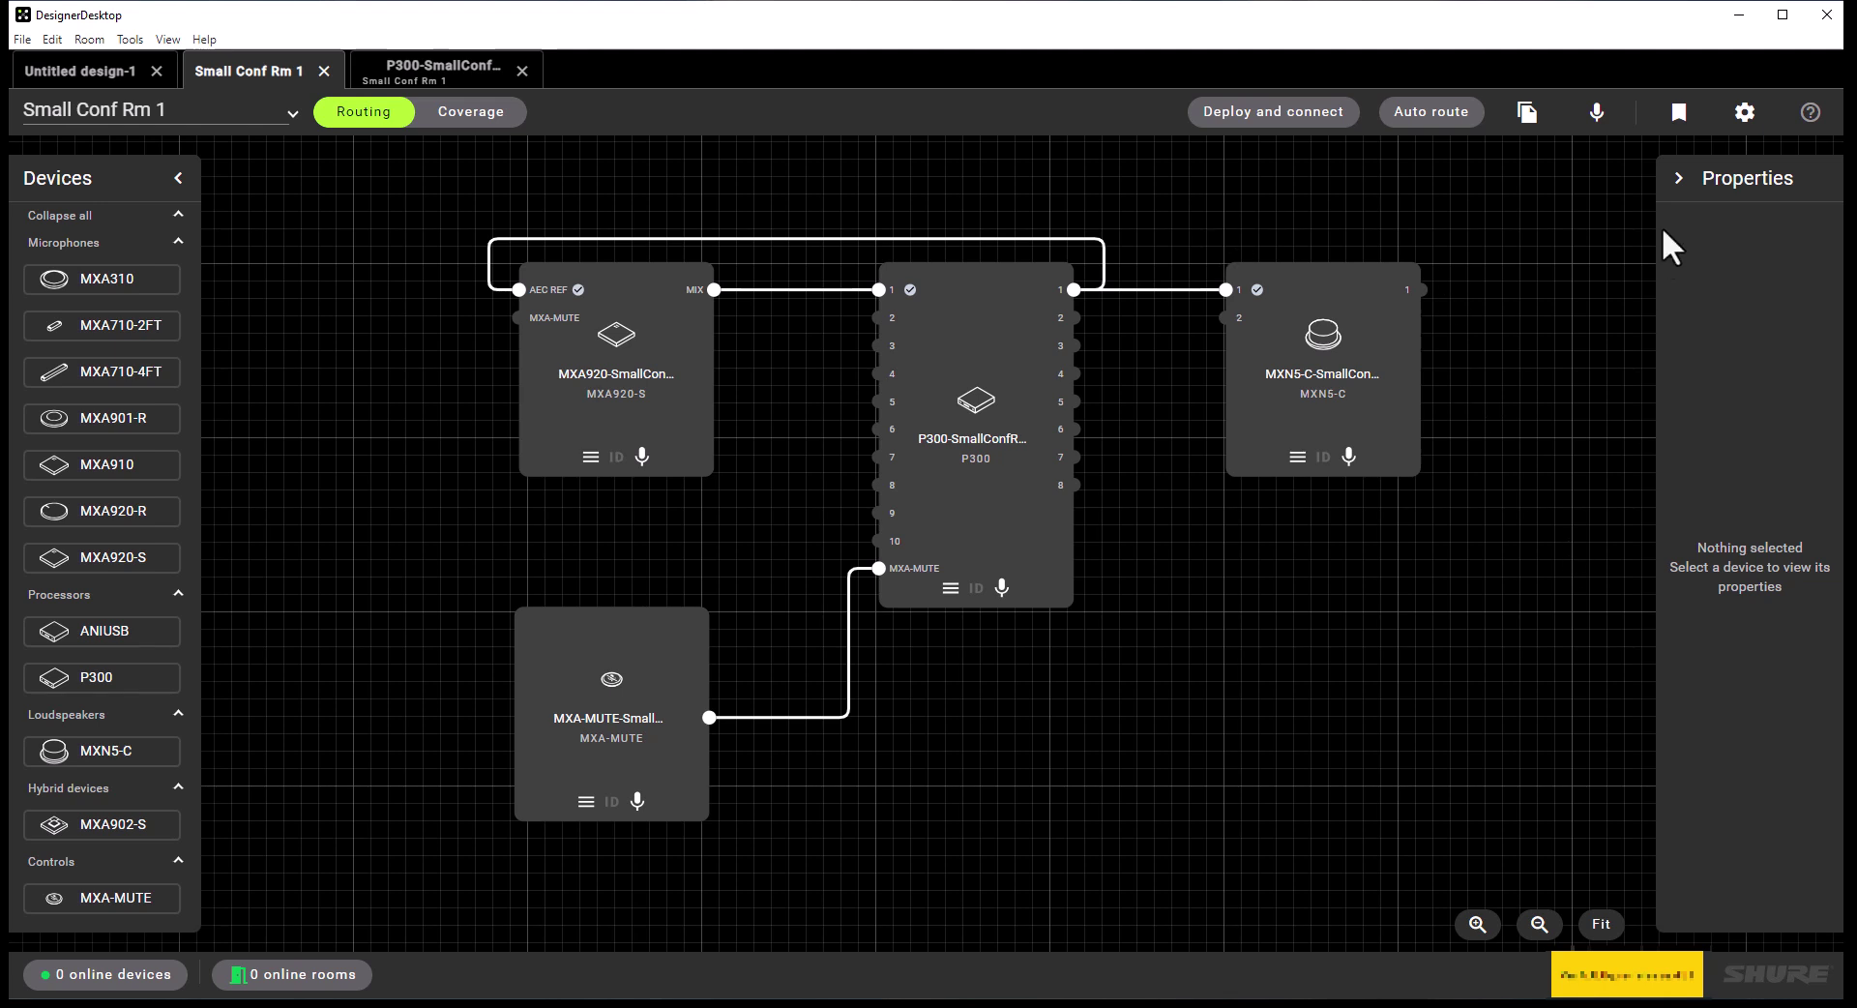
pyautogui.click(1680, 178)
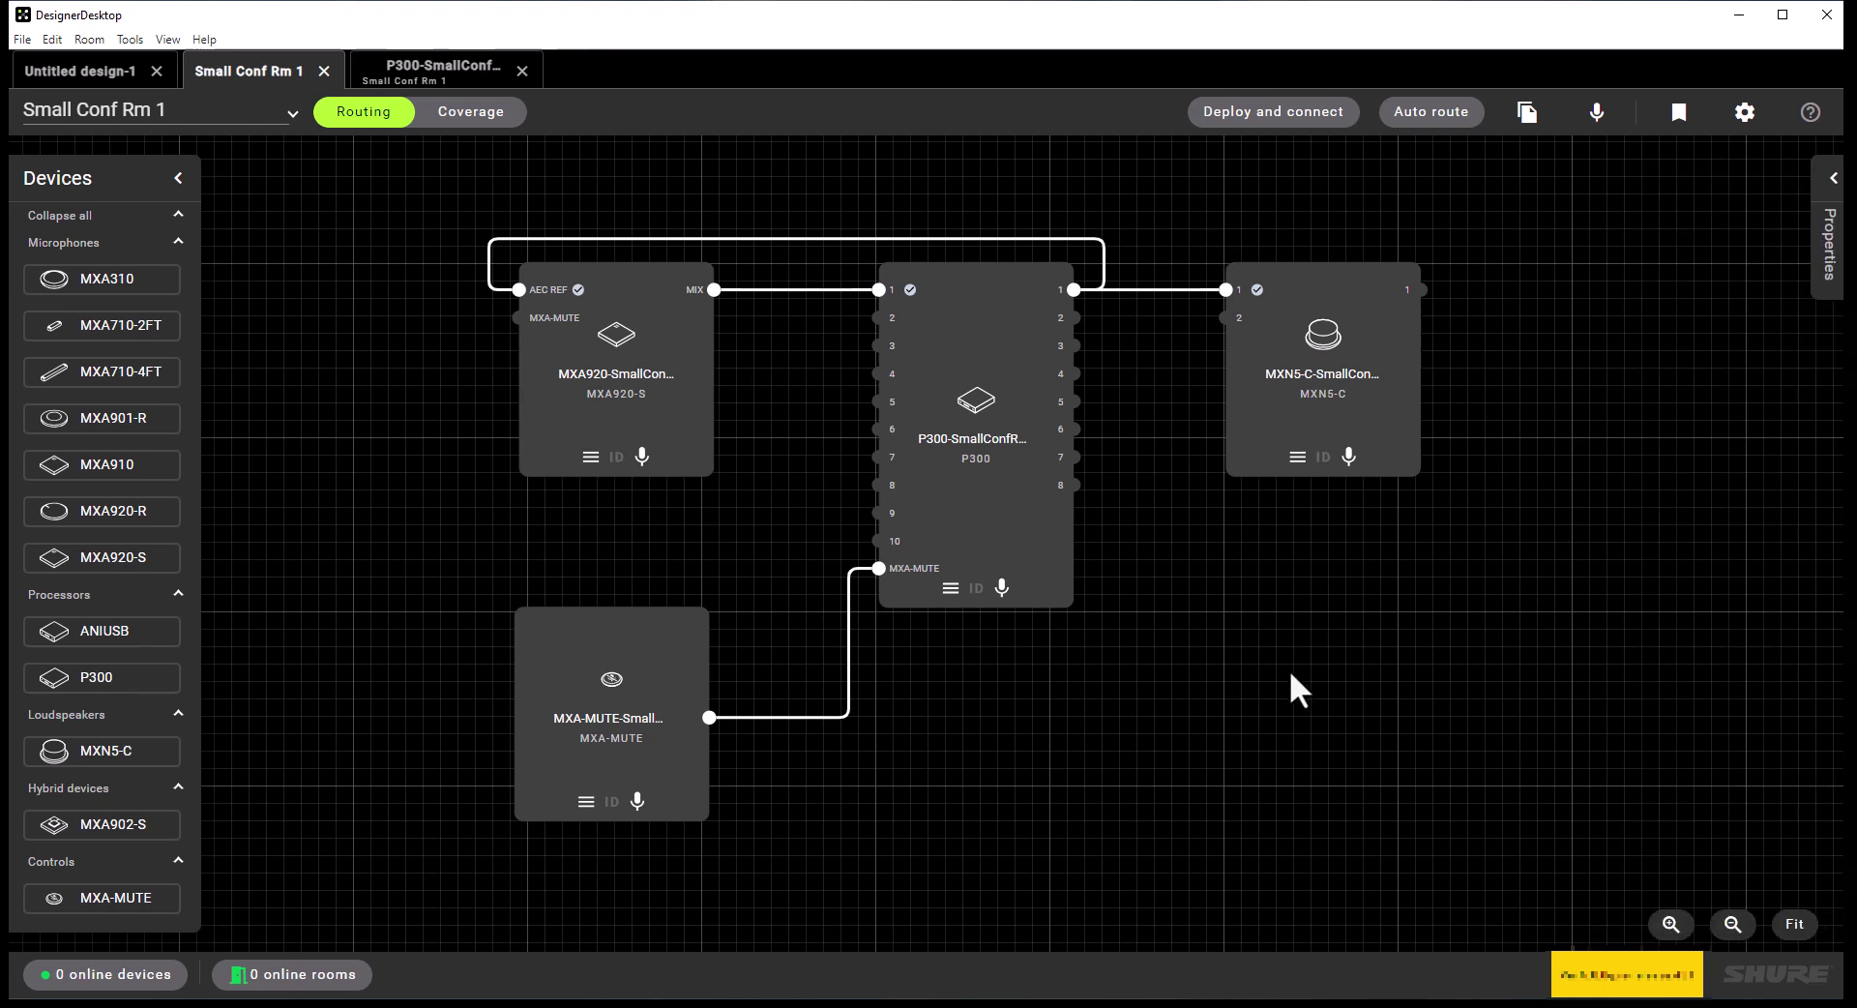
pyautogui.click(1195, 561)
pyautogui.click(1011, 531)
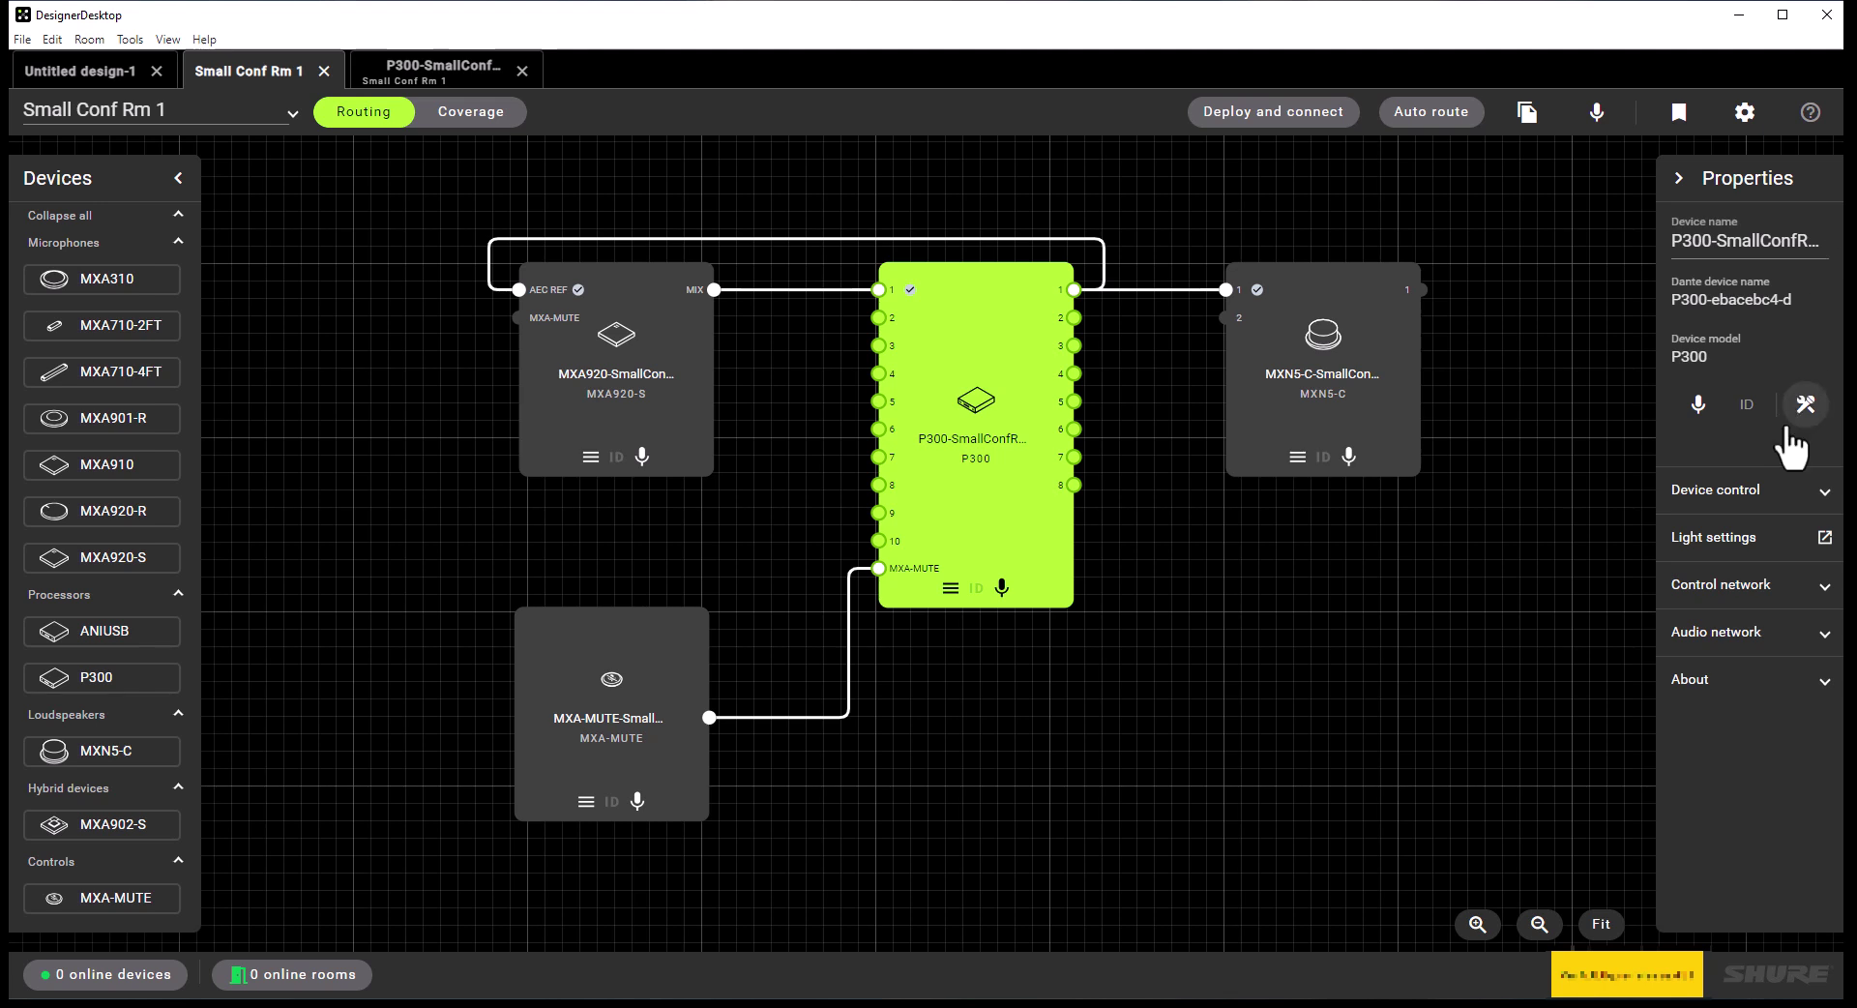
pyautogui.click(1699, 411)
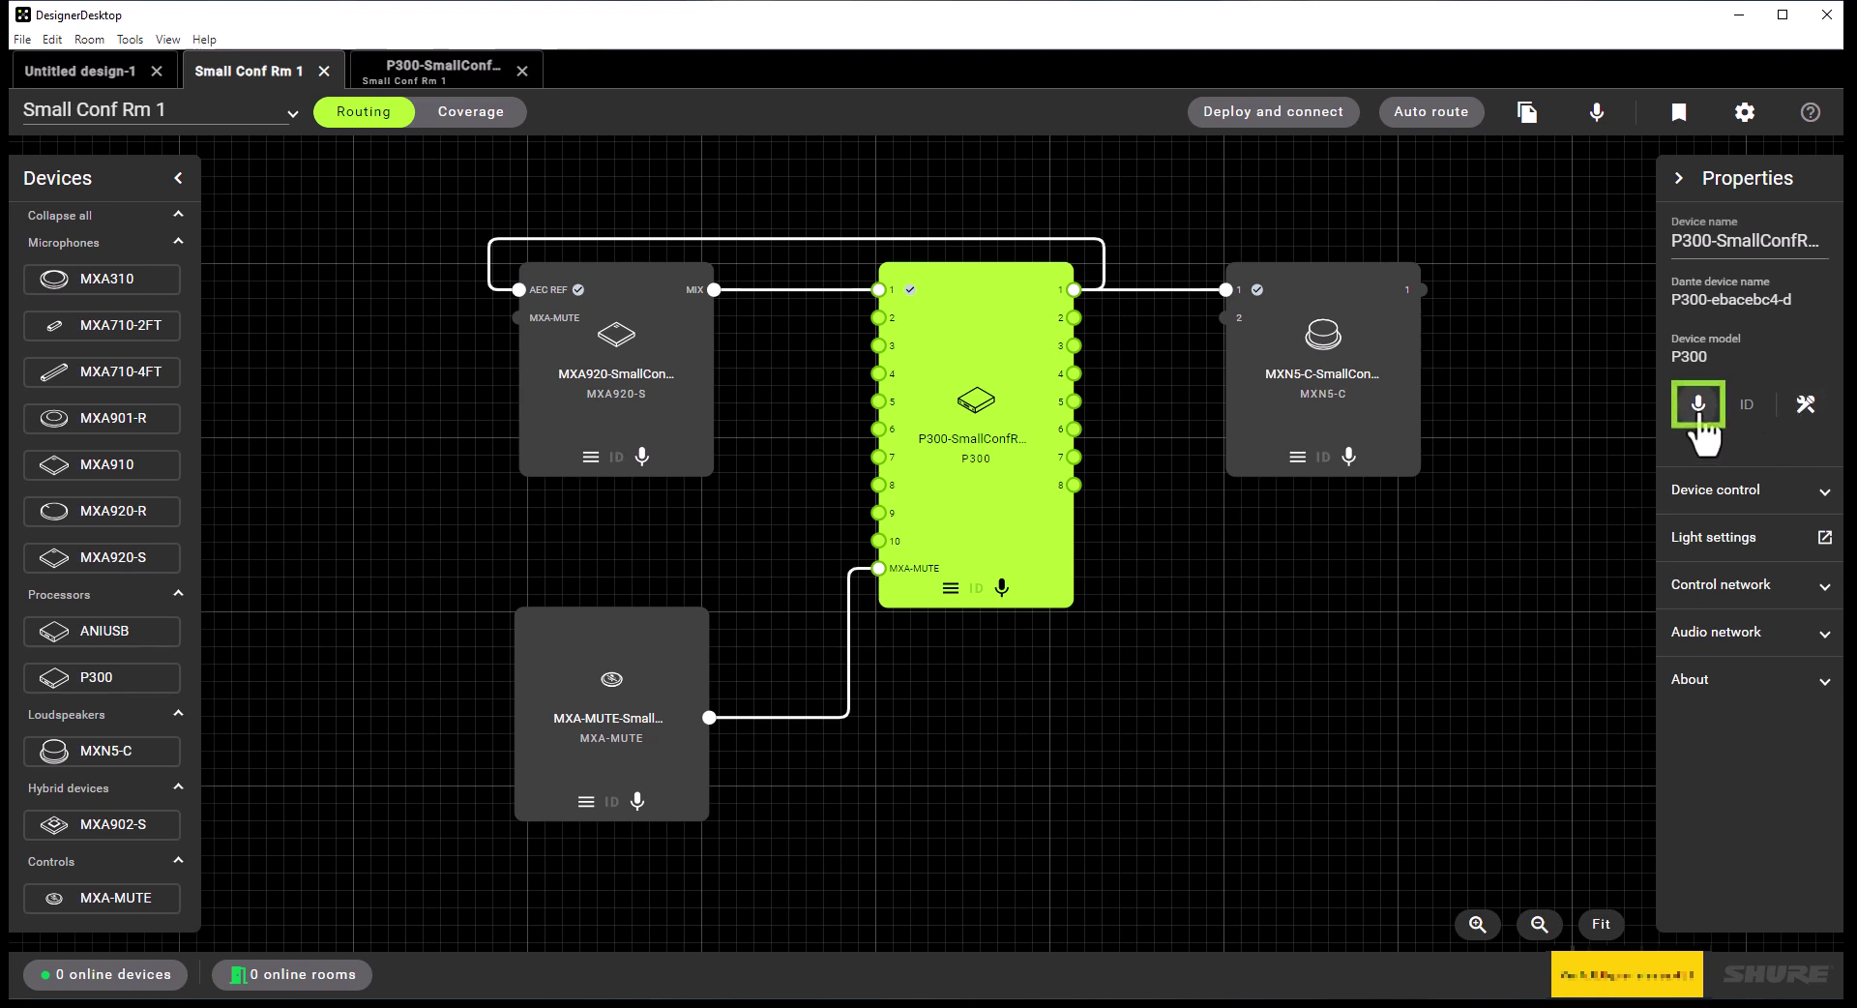
pyautogui.click(1699, 412)
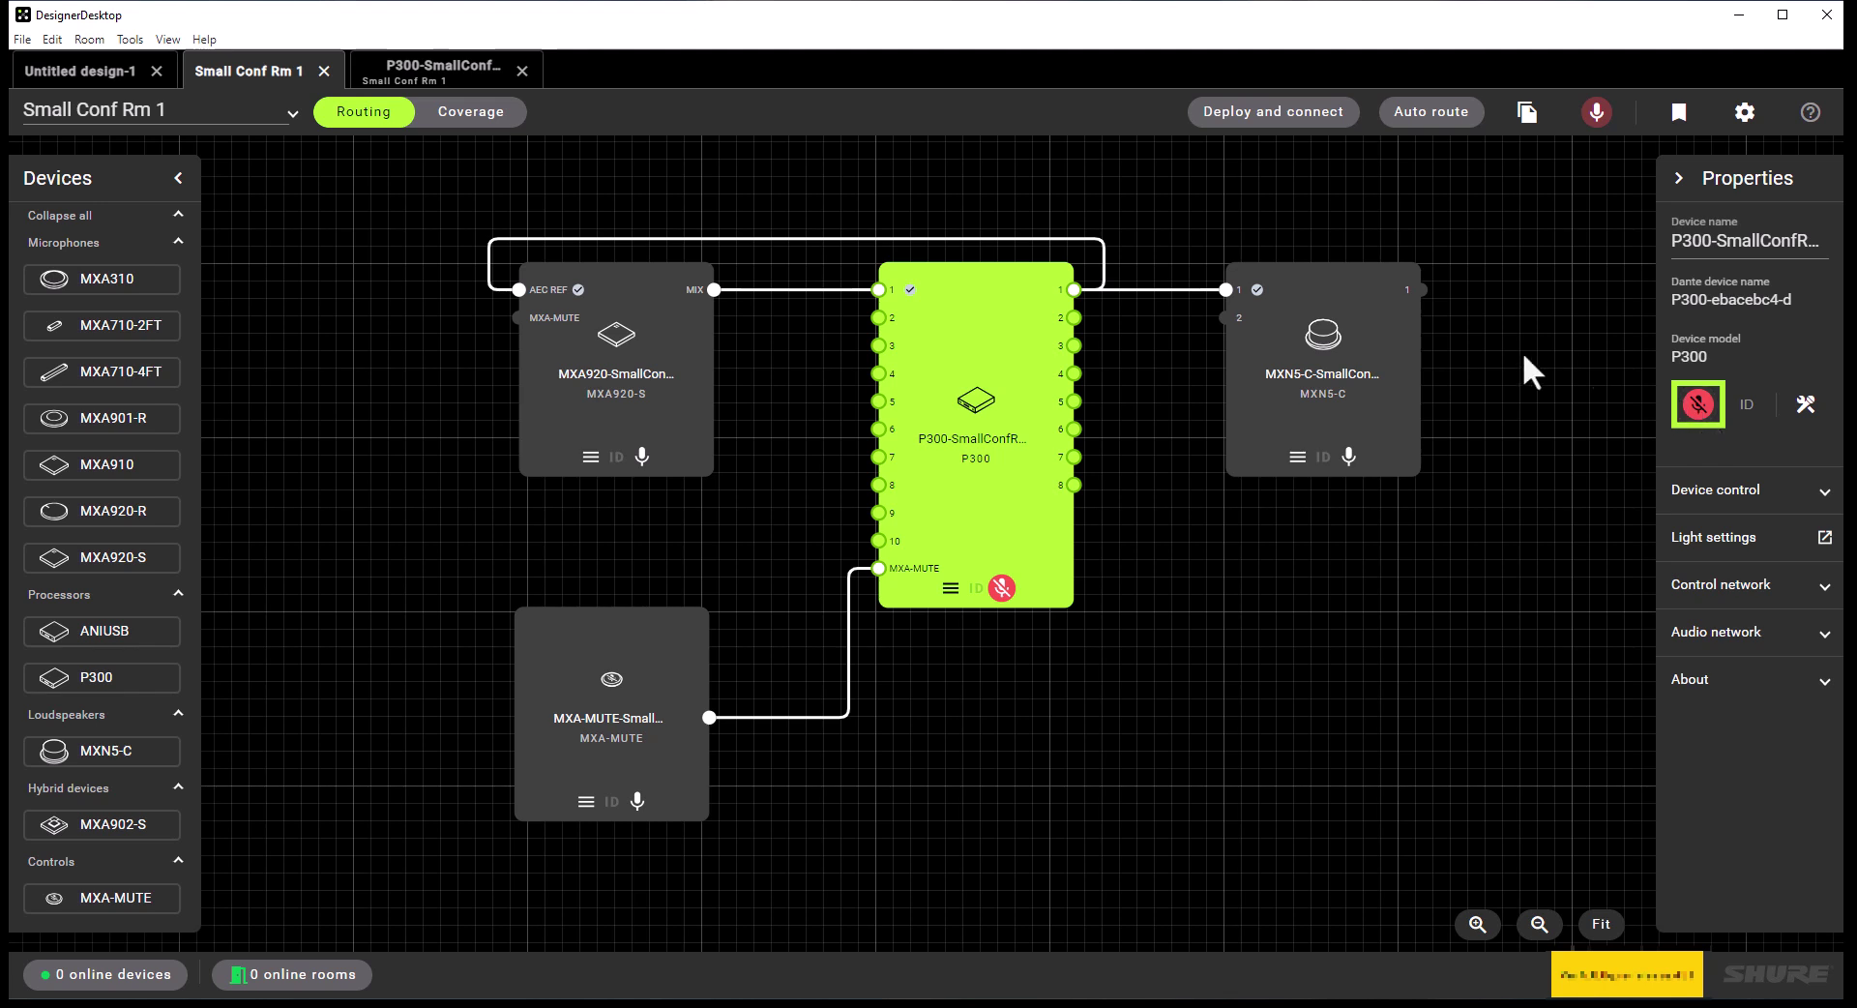
pyautogui.click(680, 413)
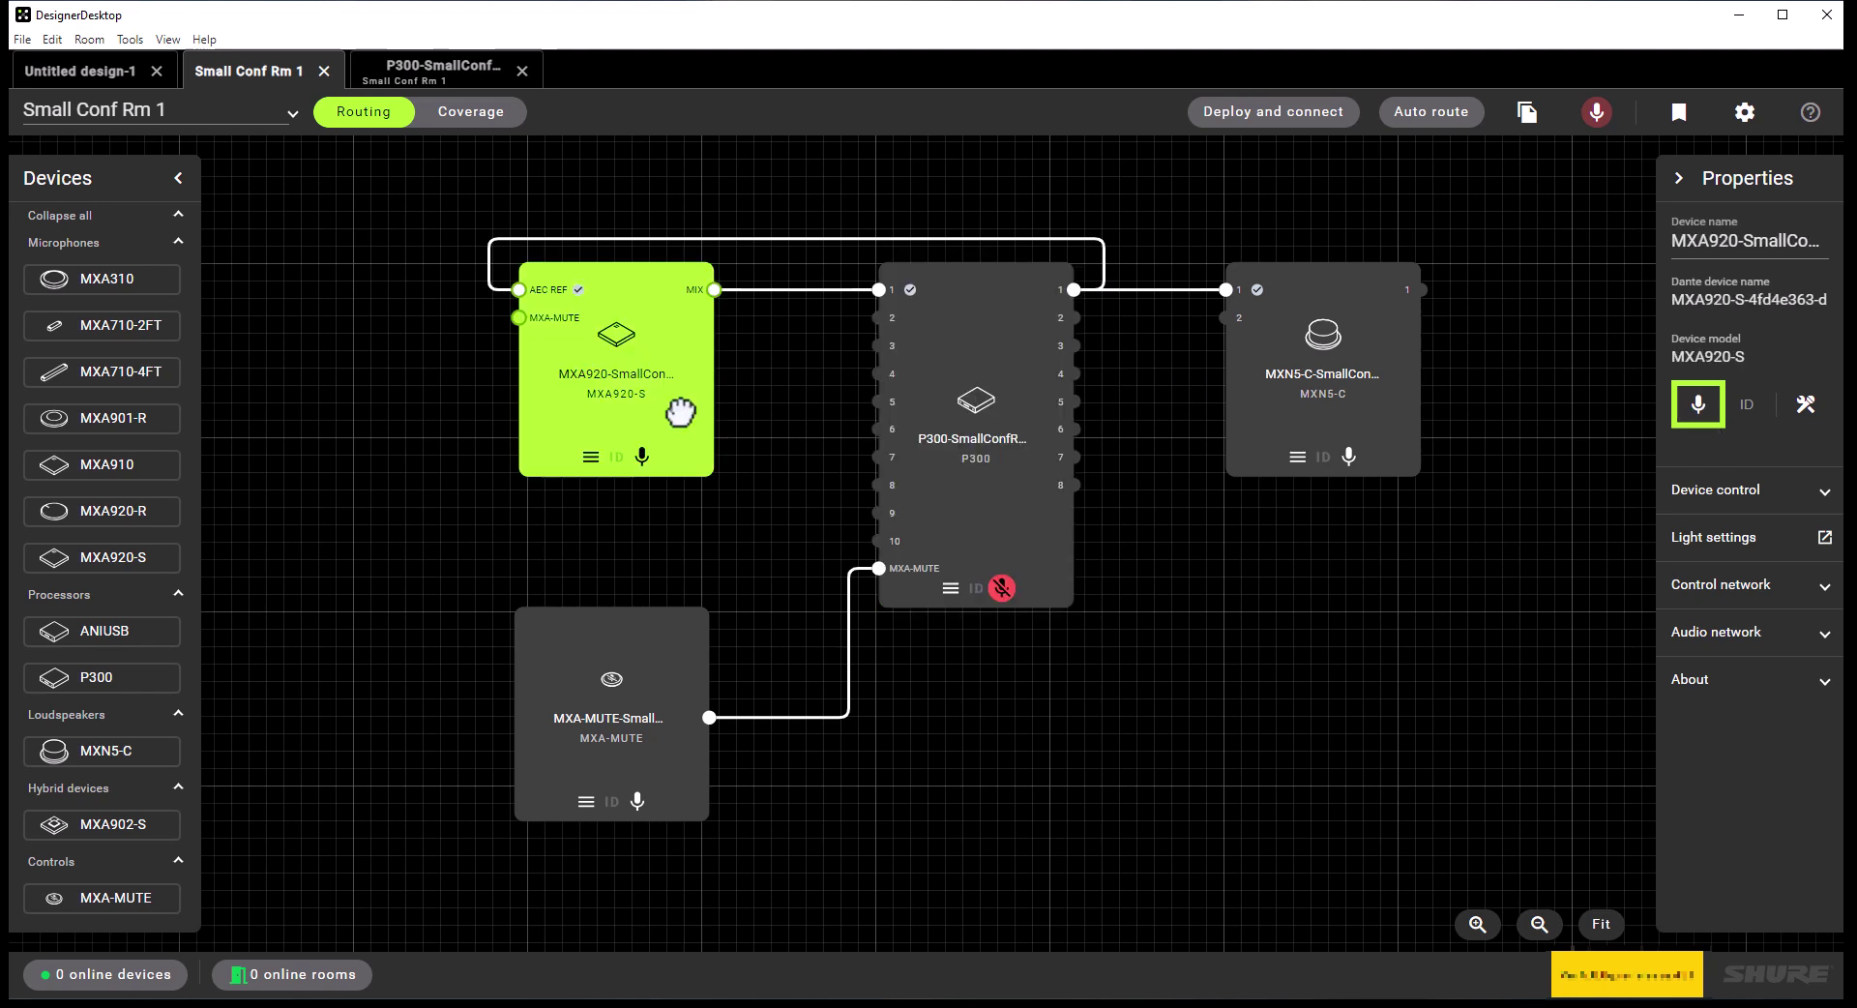
pyautogui.click(966, 486)
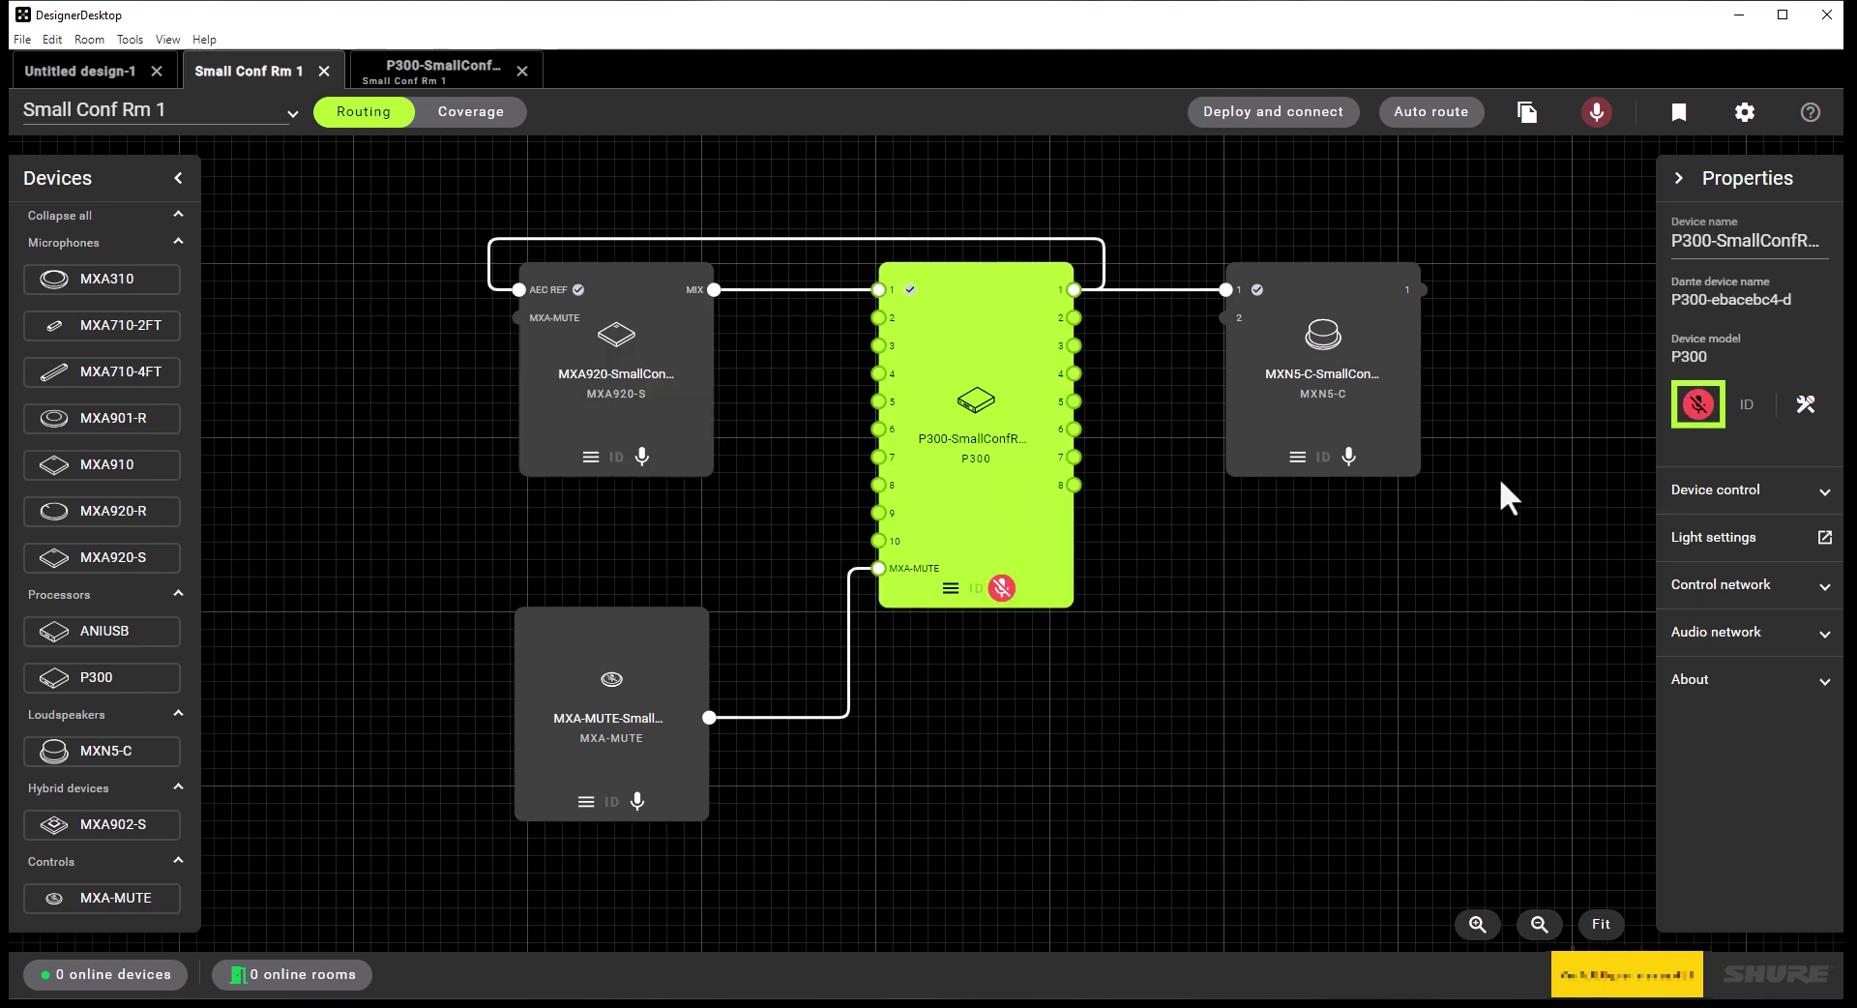
pyautogui.click(1699, 408)
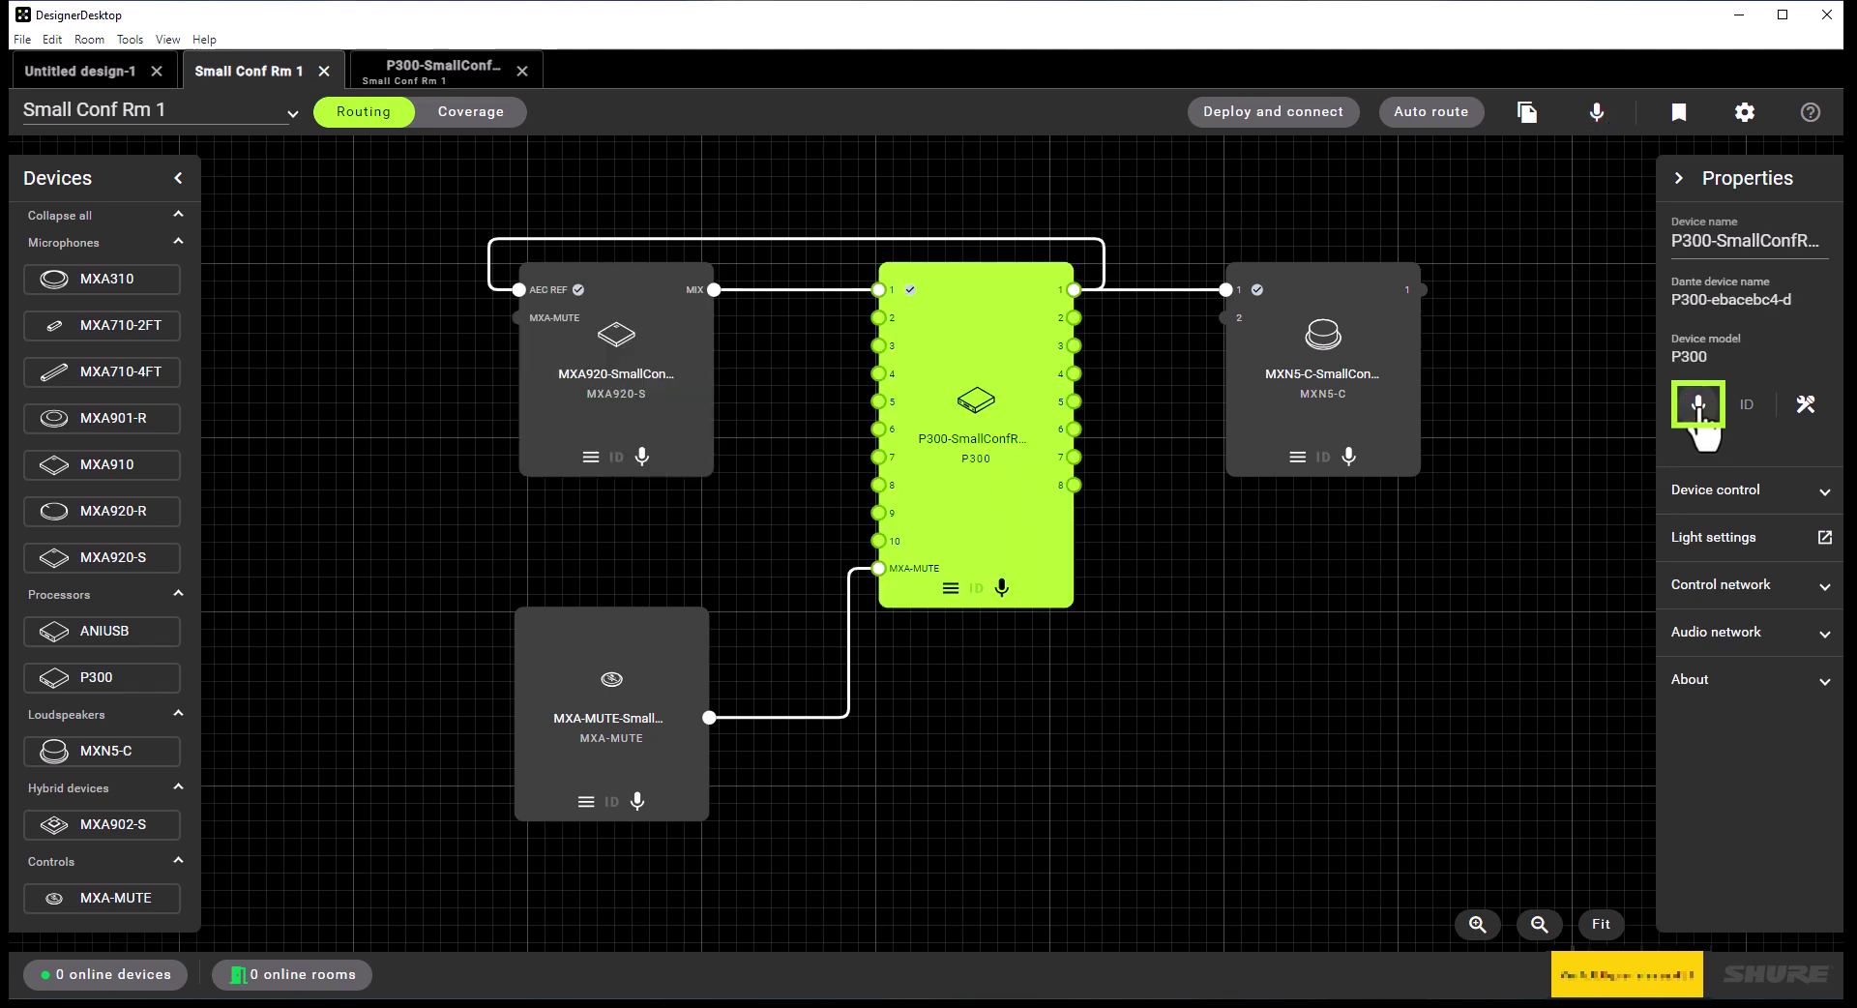
pyautogui.click(634, 404)
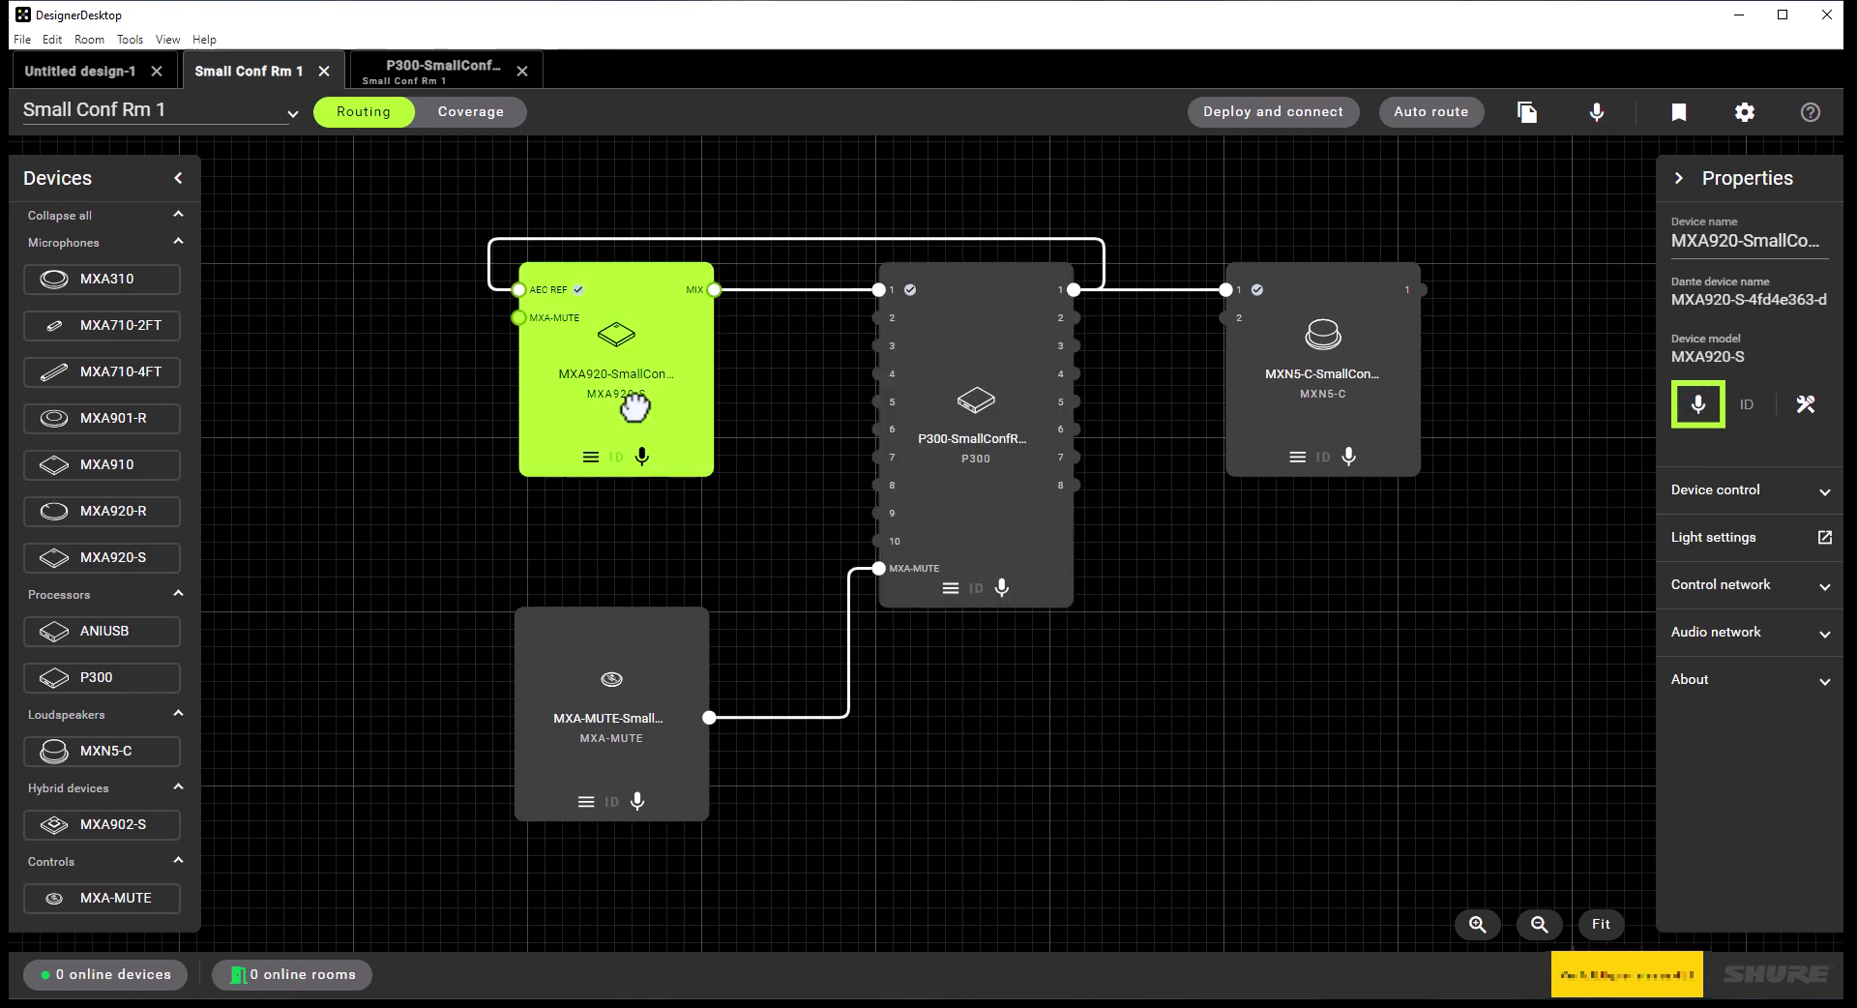
pyautogui.click(1696, 409)
pyautogui.click(1699, 408)
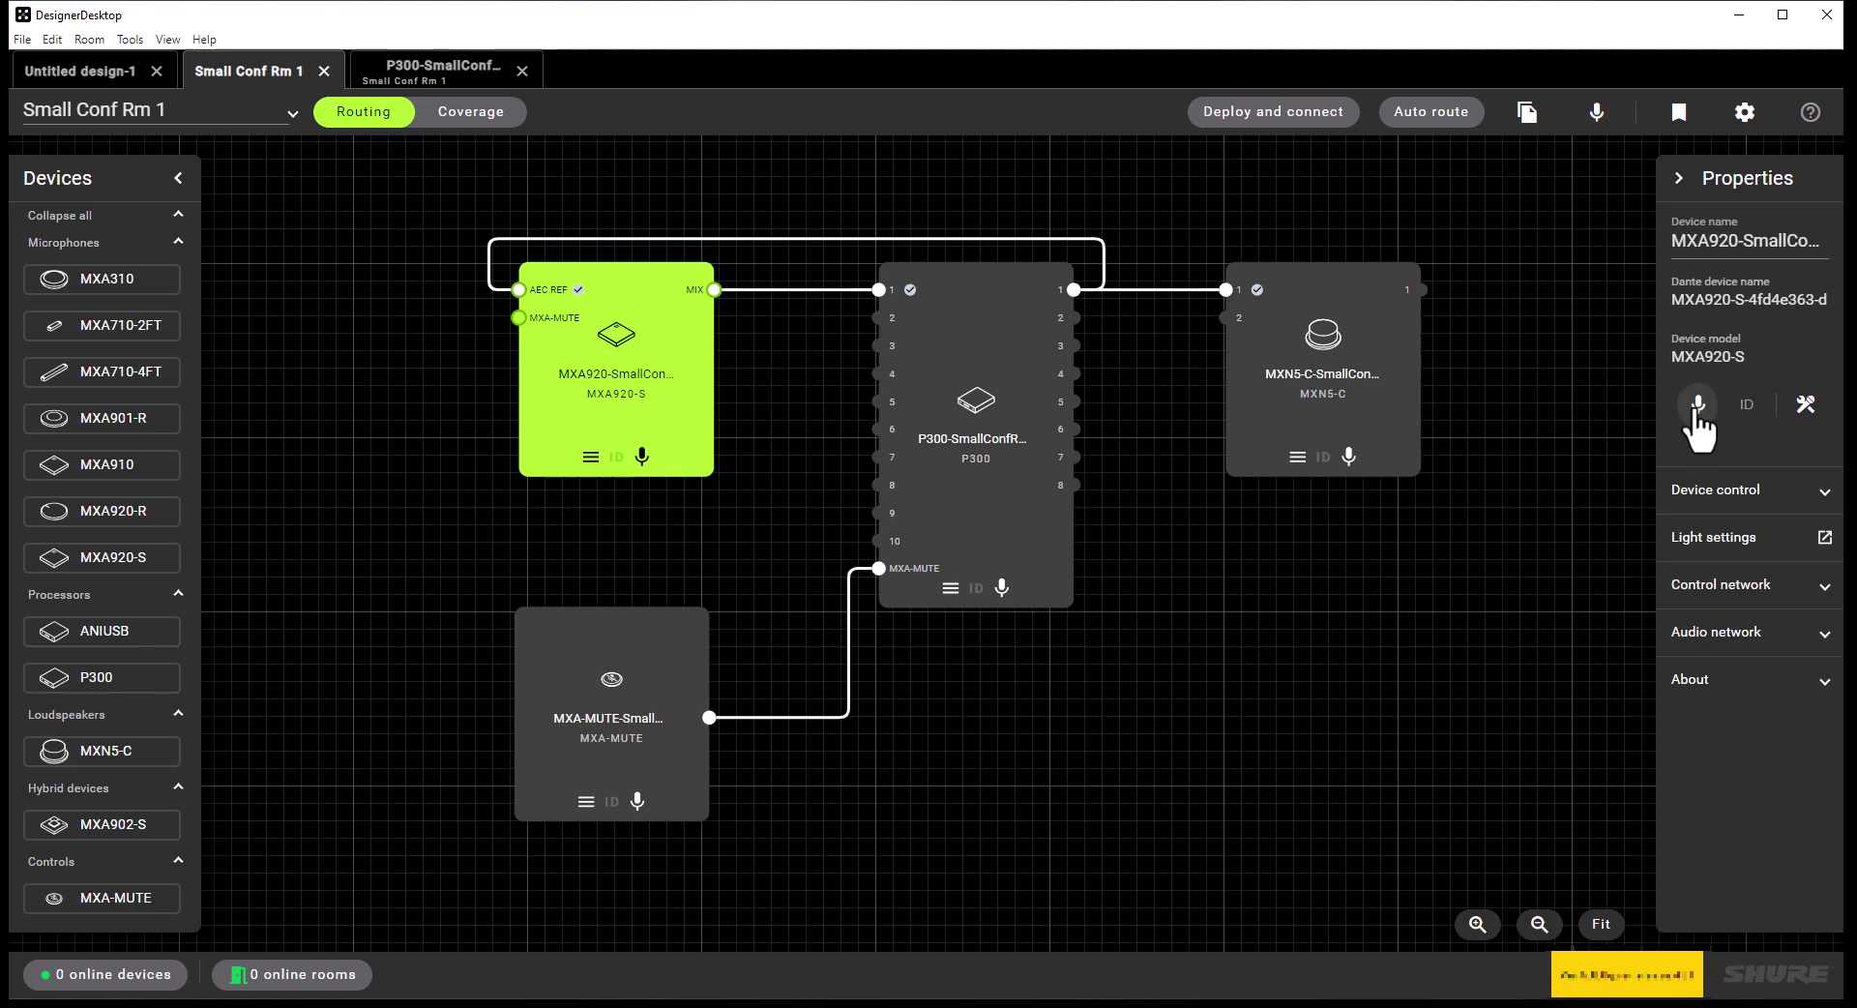
# Show the MXA920-S ceiling microphone's Properties panel in the Routing layout
pyautogui.click(1812, 535)
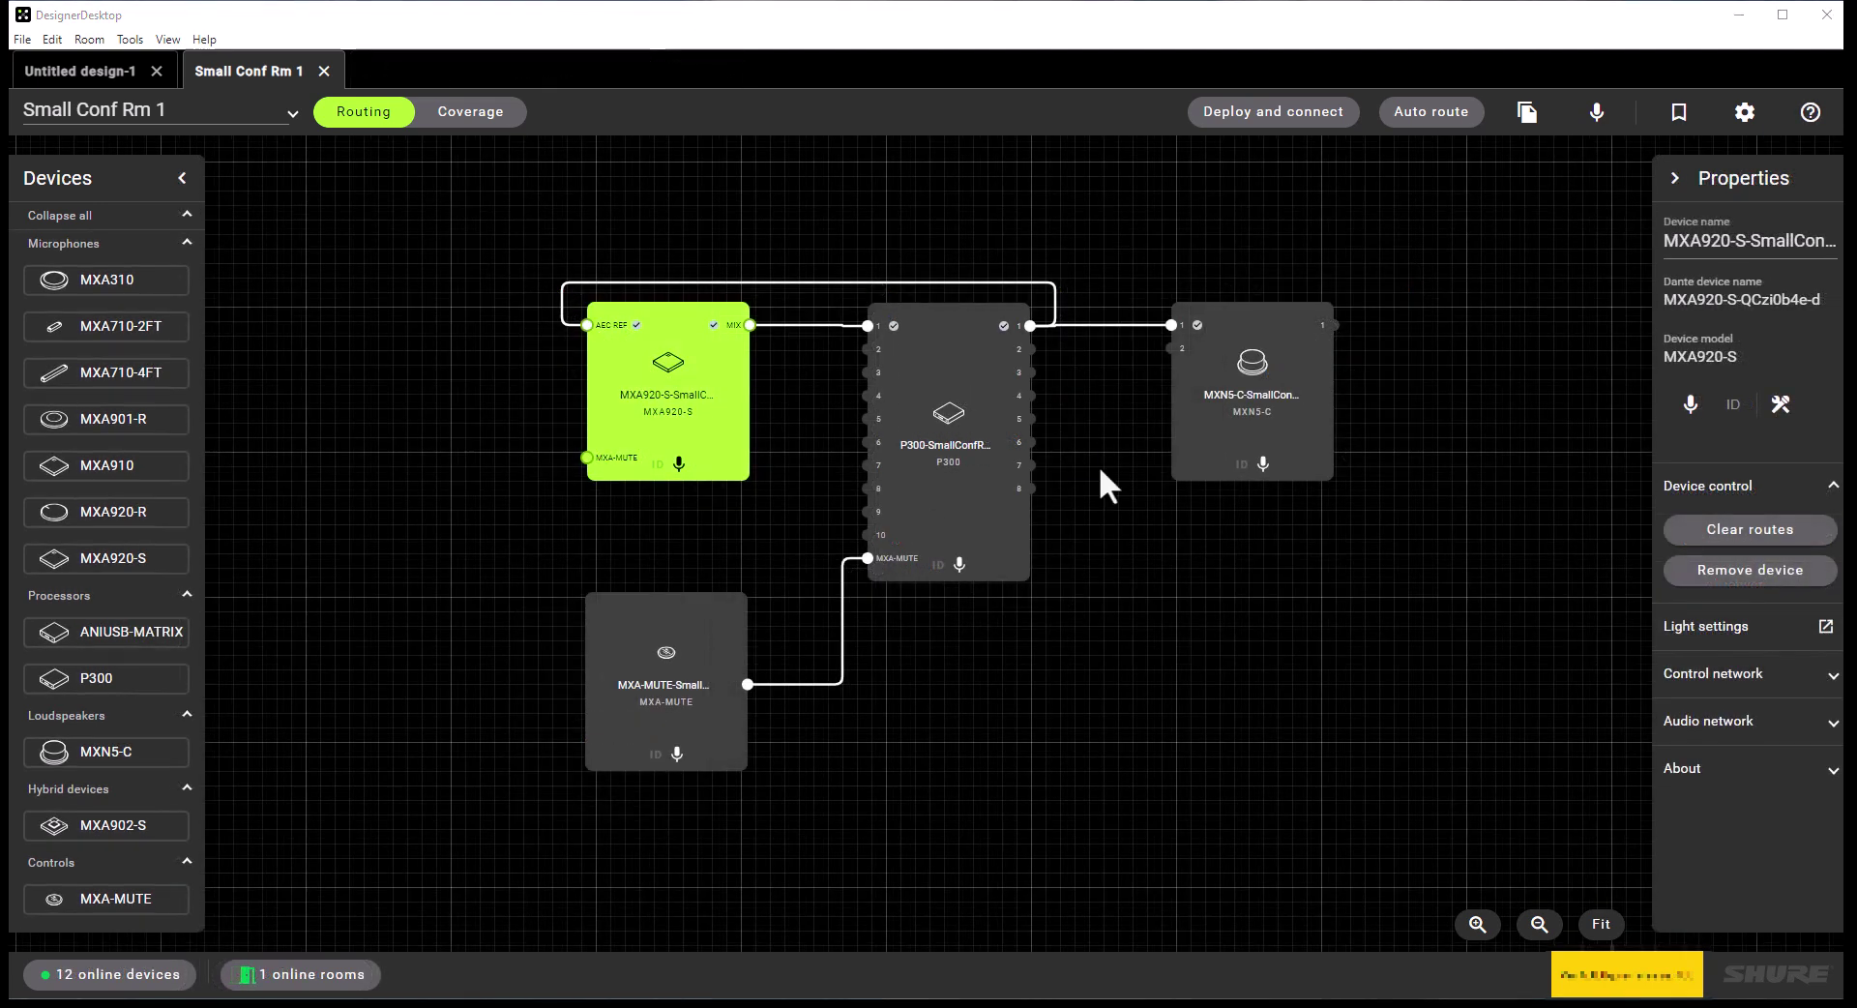
# Check the MXA920-S light settings: unmute colour Green, mute colour Red
pyautogui.click(1827, 632)
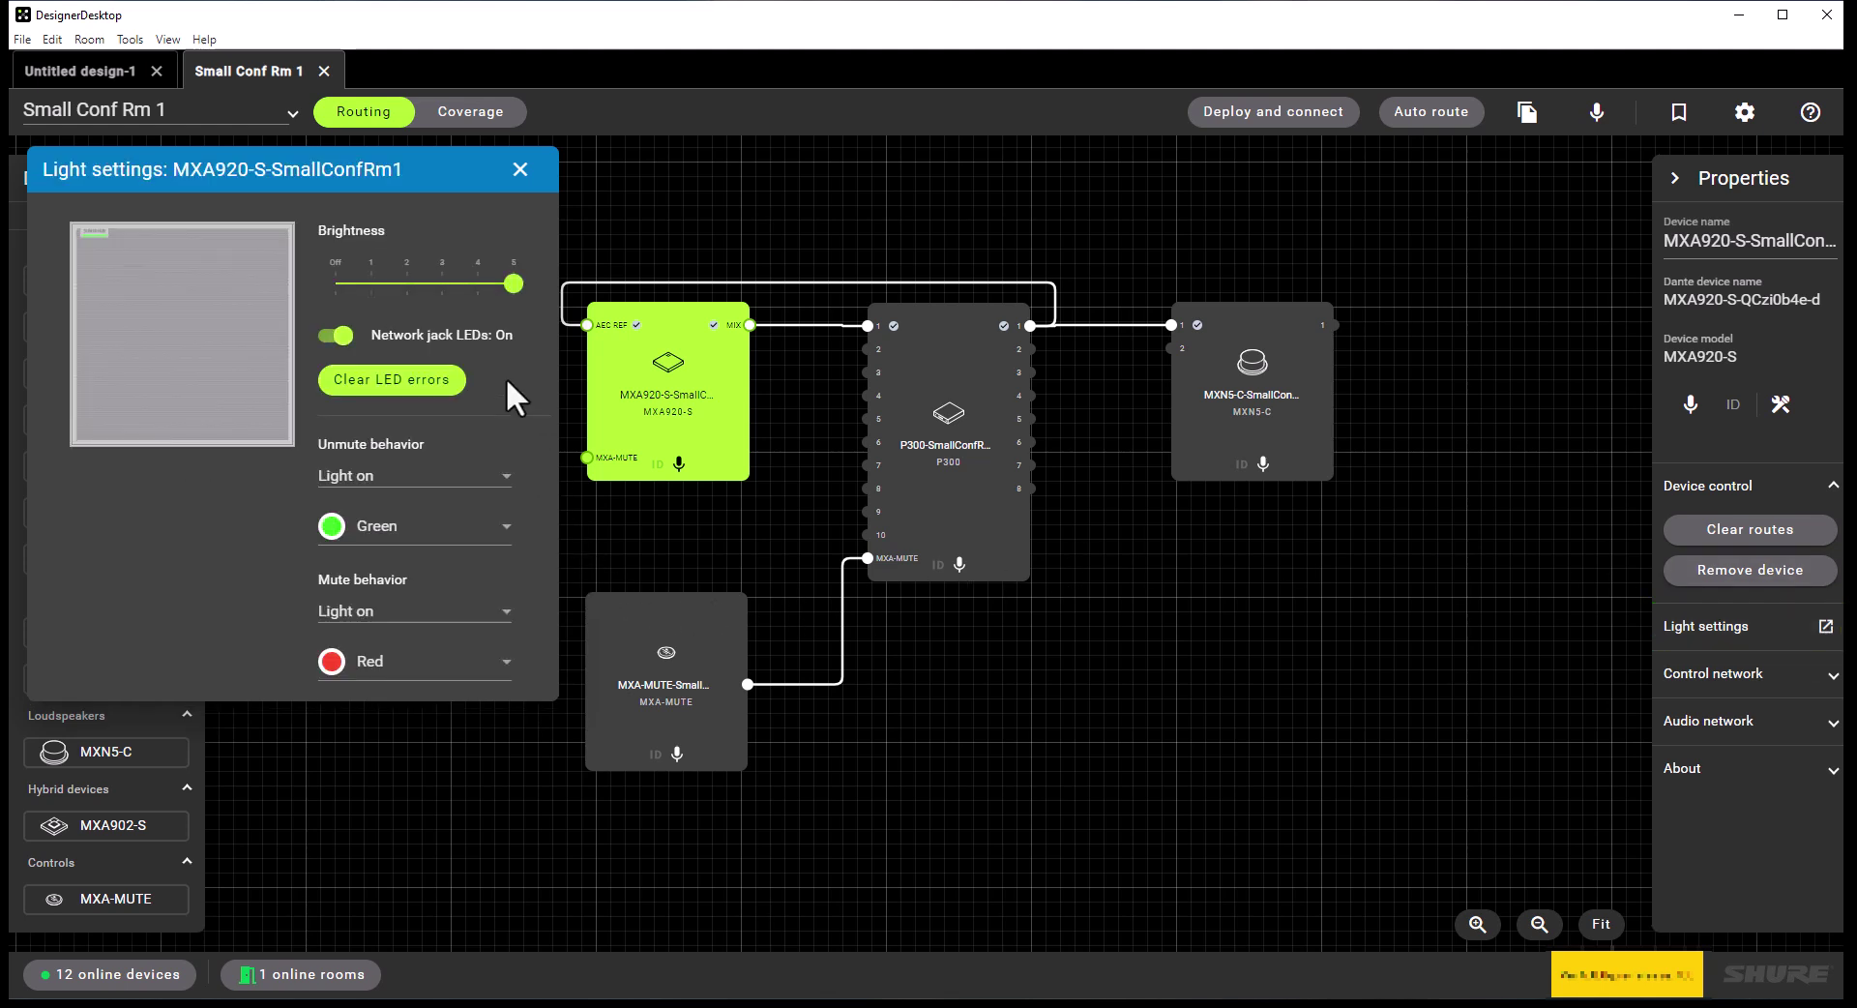
pyautogui.click(503, 533)
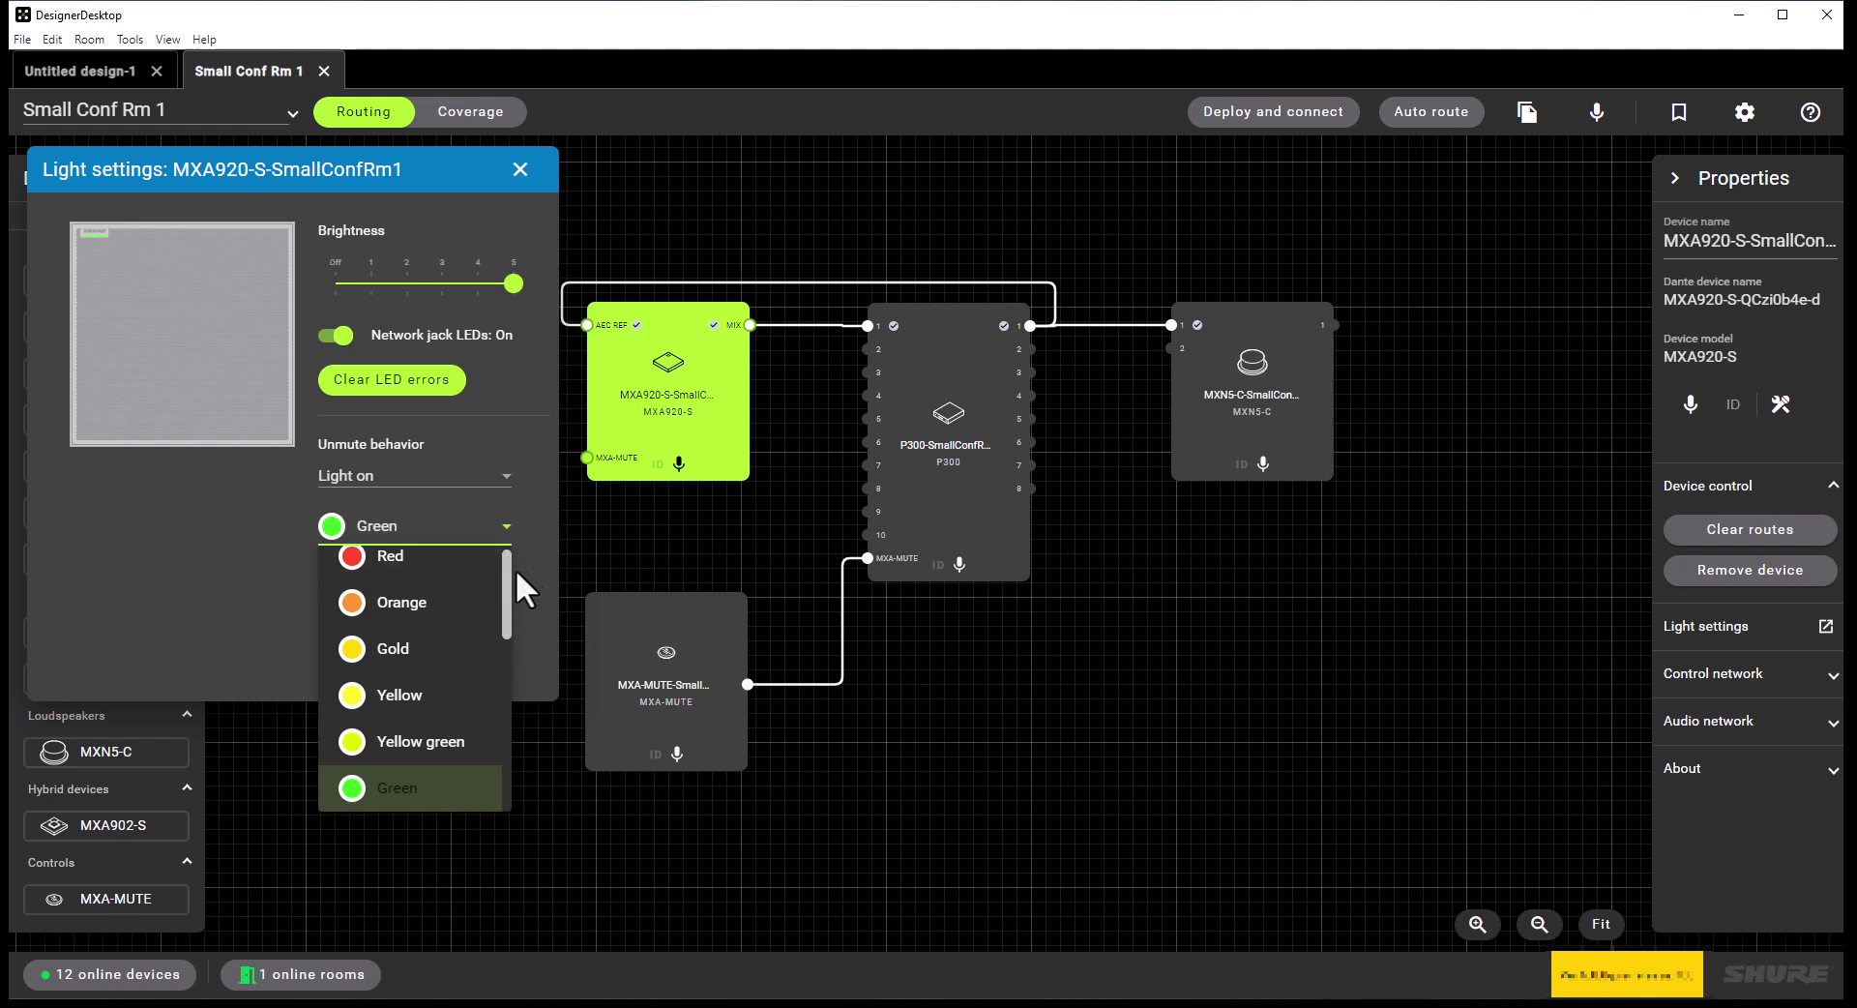
pyautogui.moveTo(505, 575); pyautogui.dragTo(514, 531)
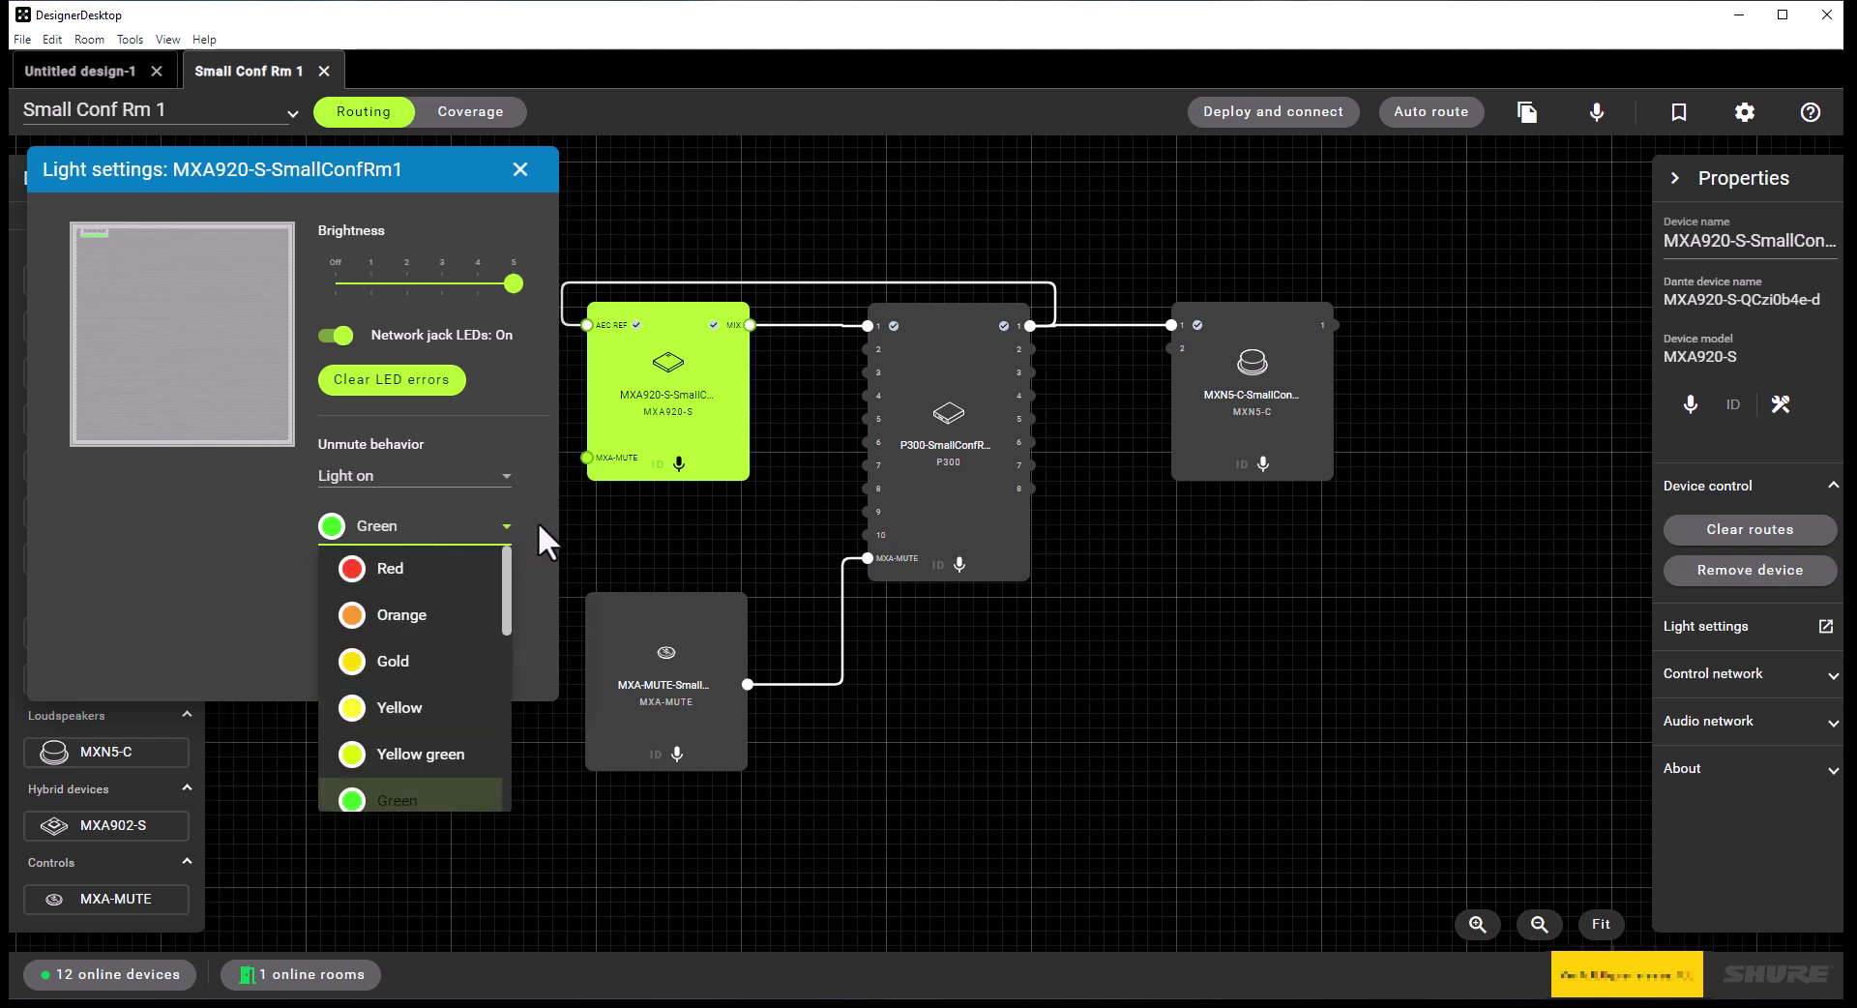
pyautogui.click(539, 525)
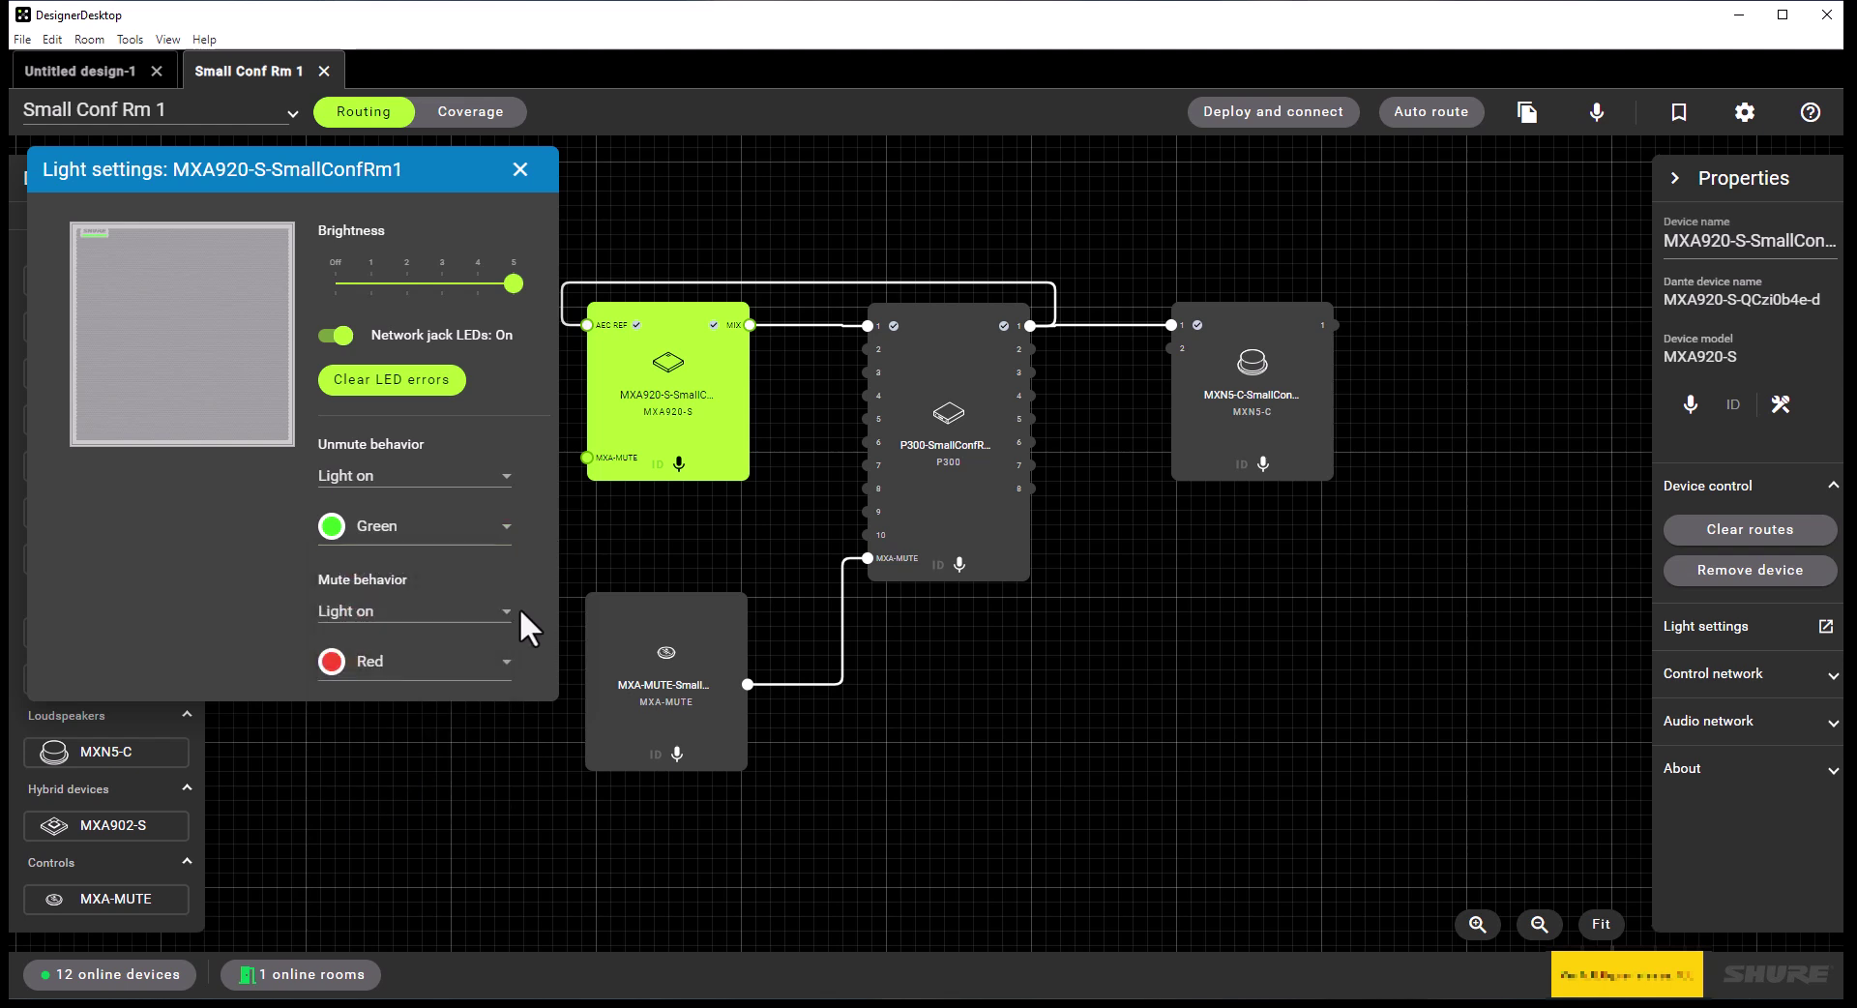
pyautogui.click(502, 675)
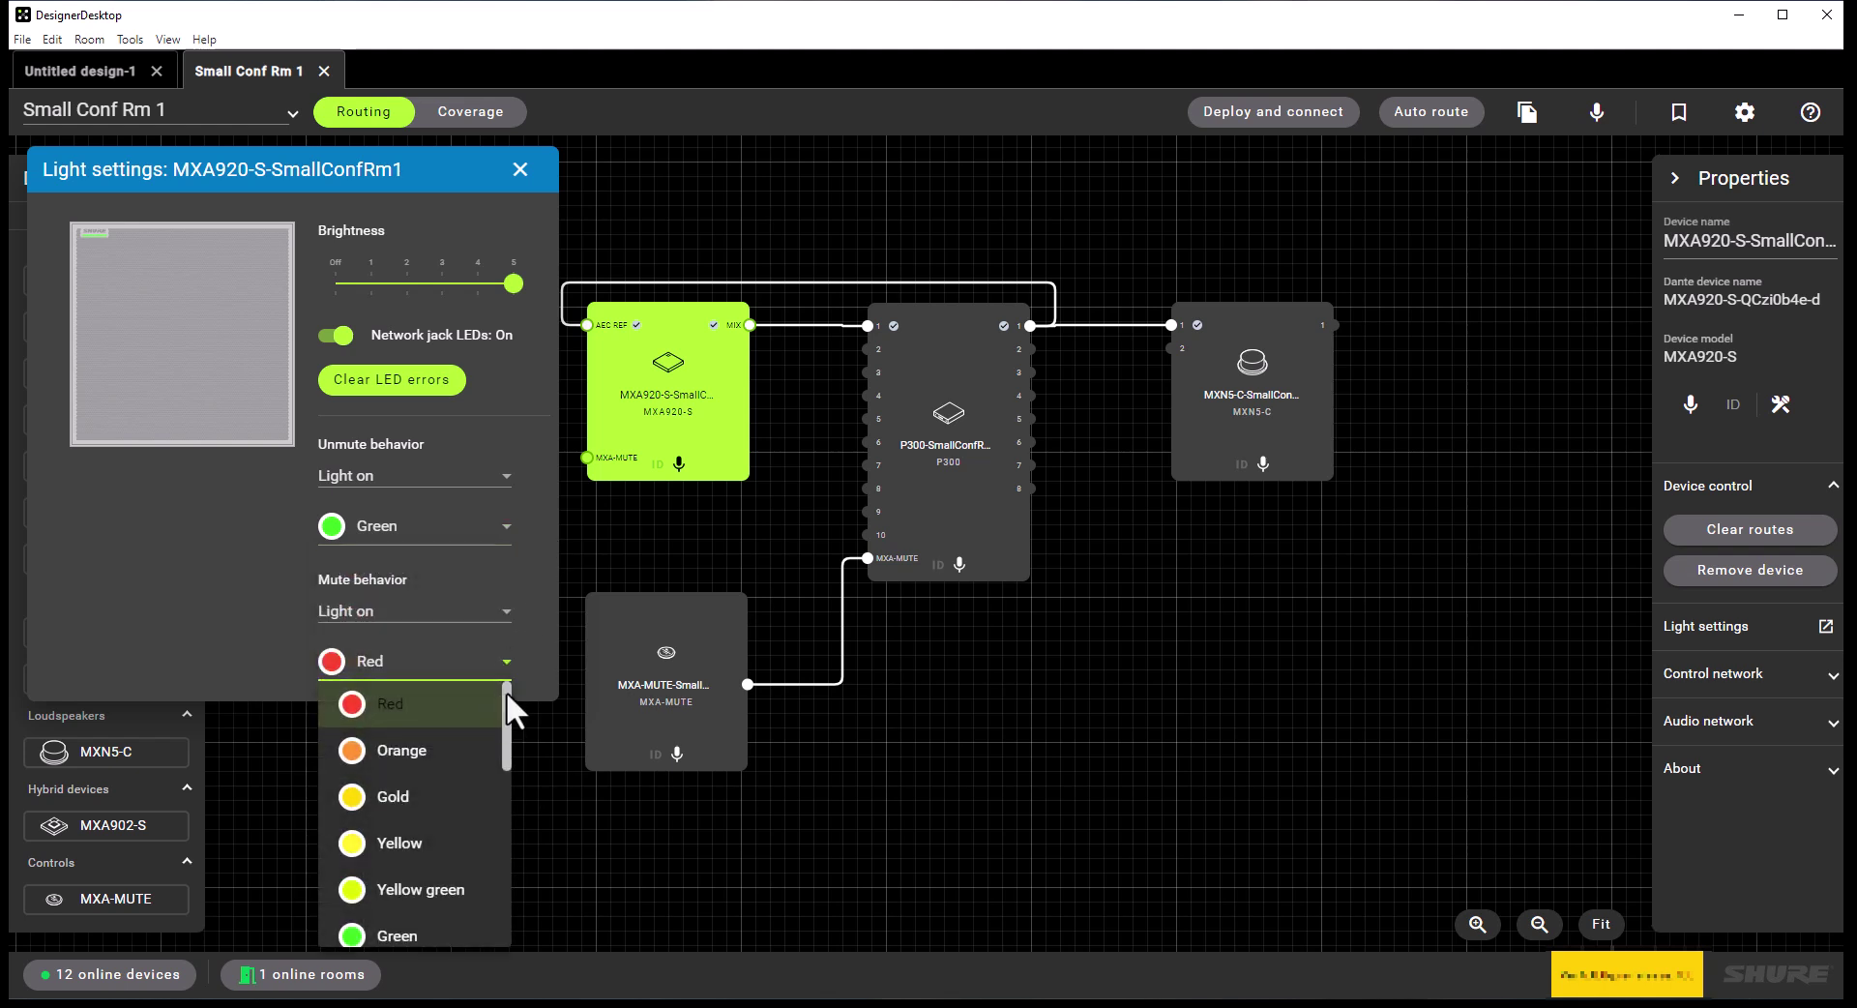
pyautogui.moveTo(507, 690); pyautogui.dragTo(500, 910)
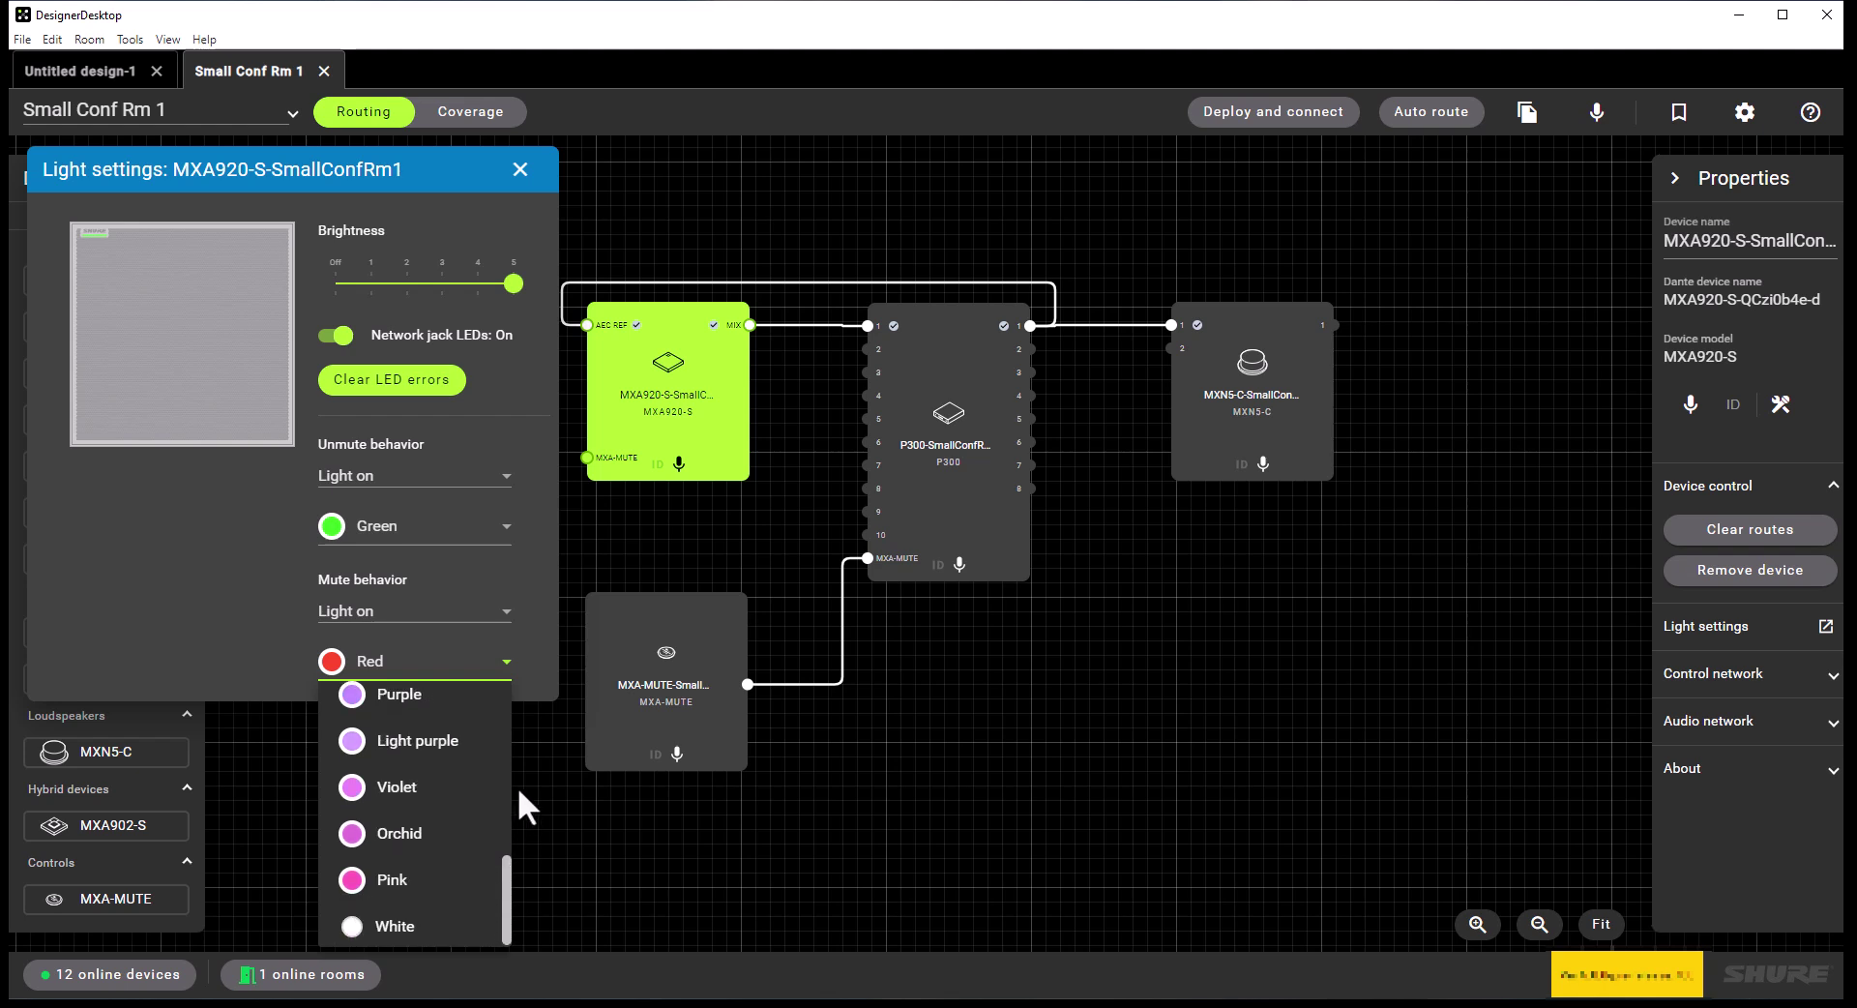
pyautogui.scroll(5, 512, 740)
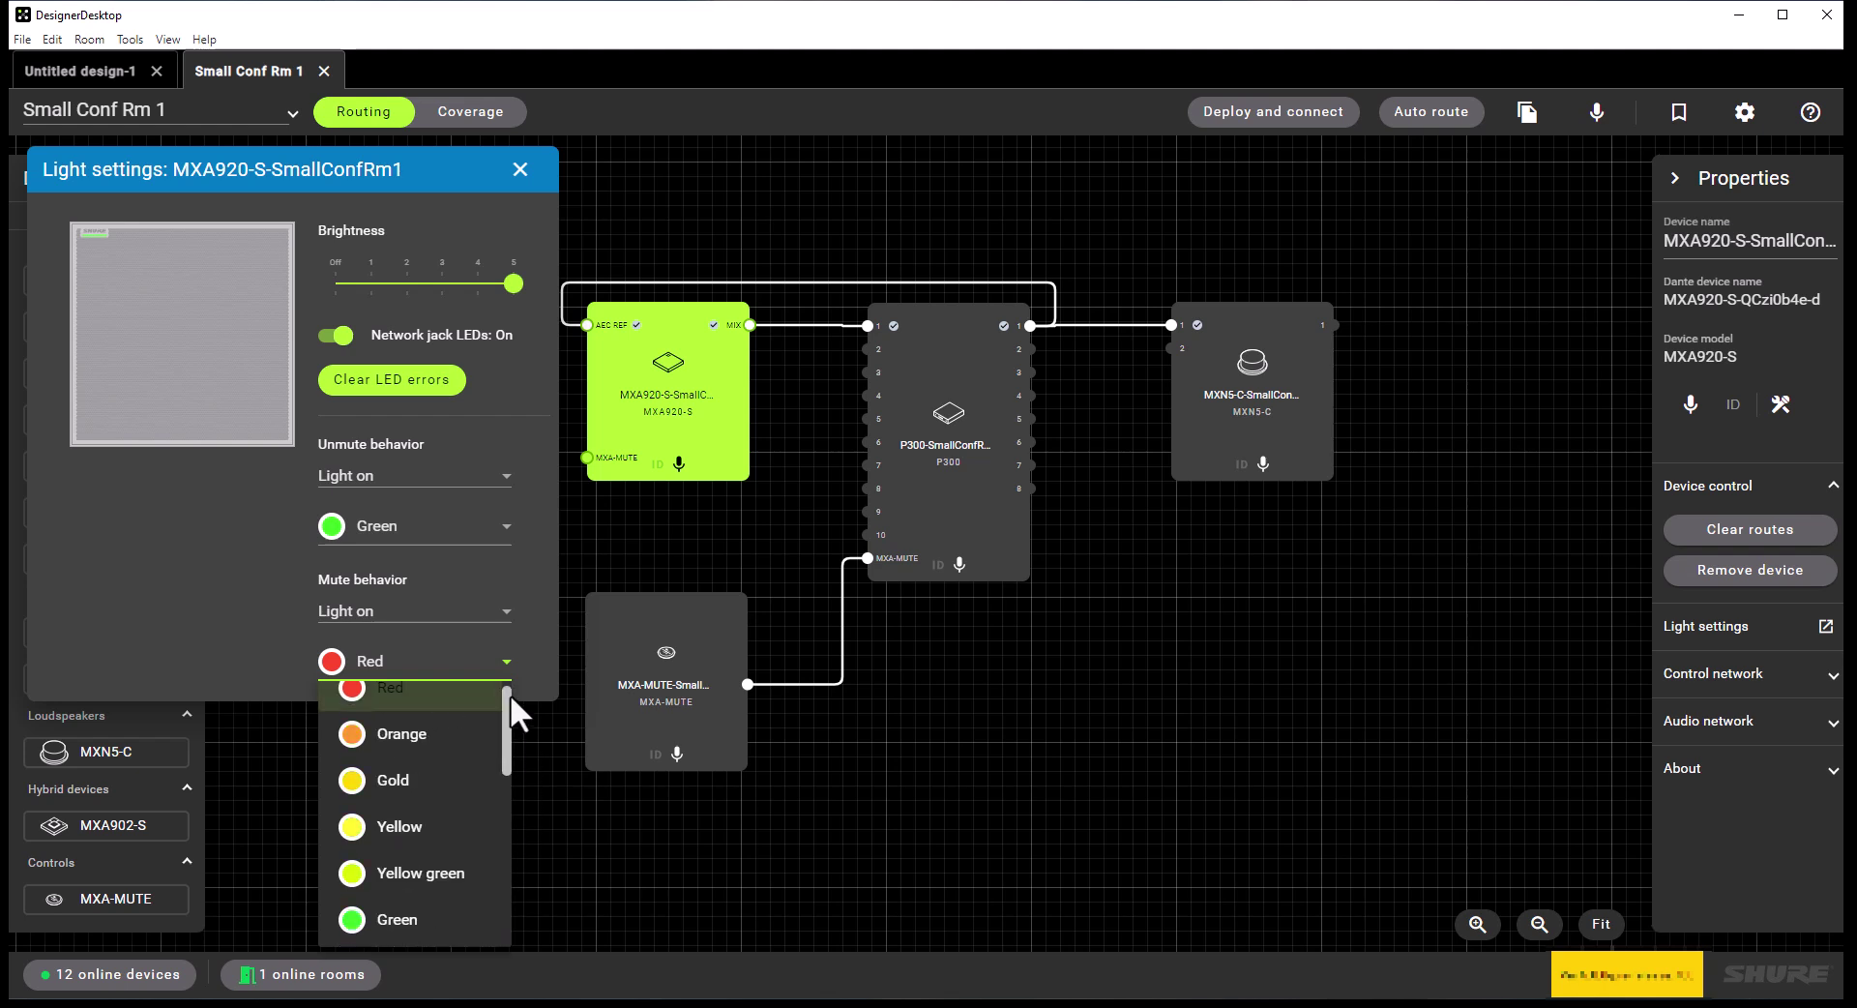
pyautogui.click(537, 554)
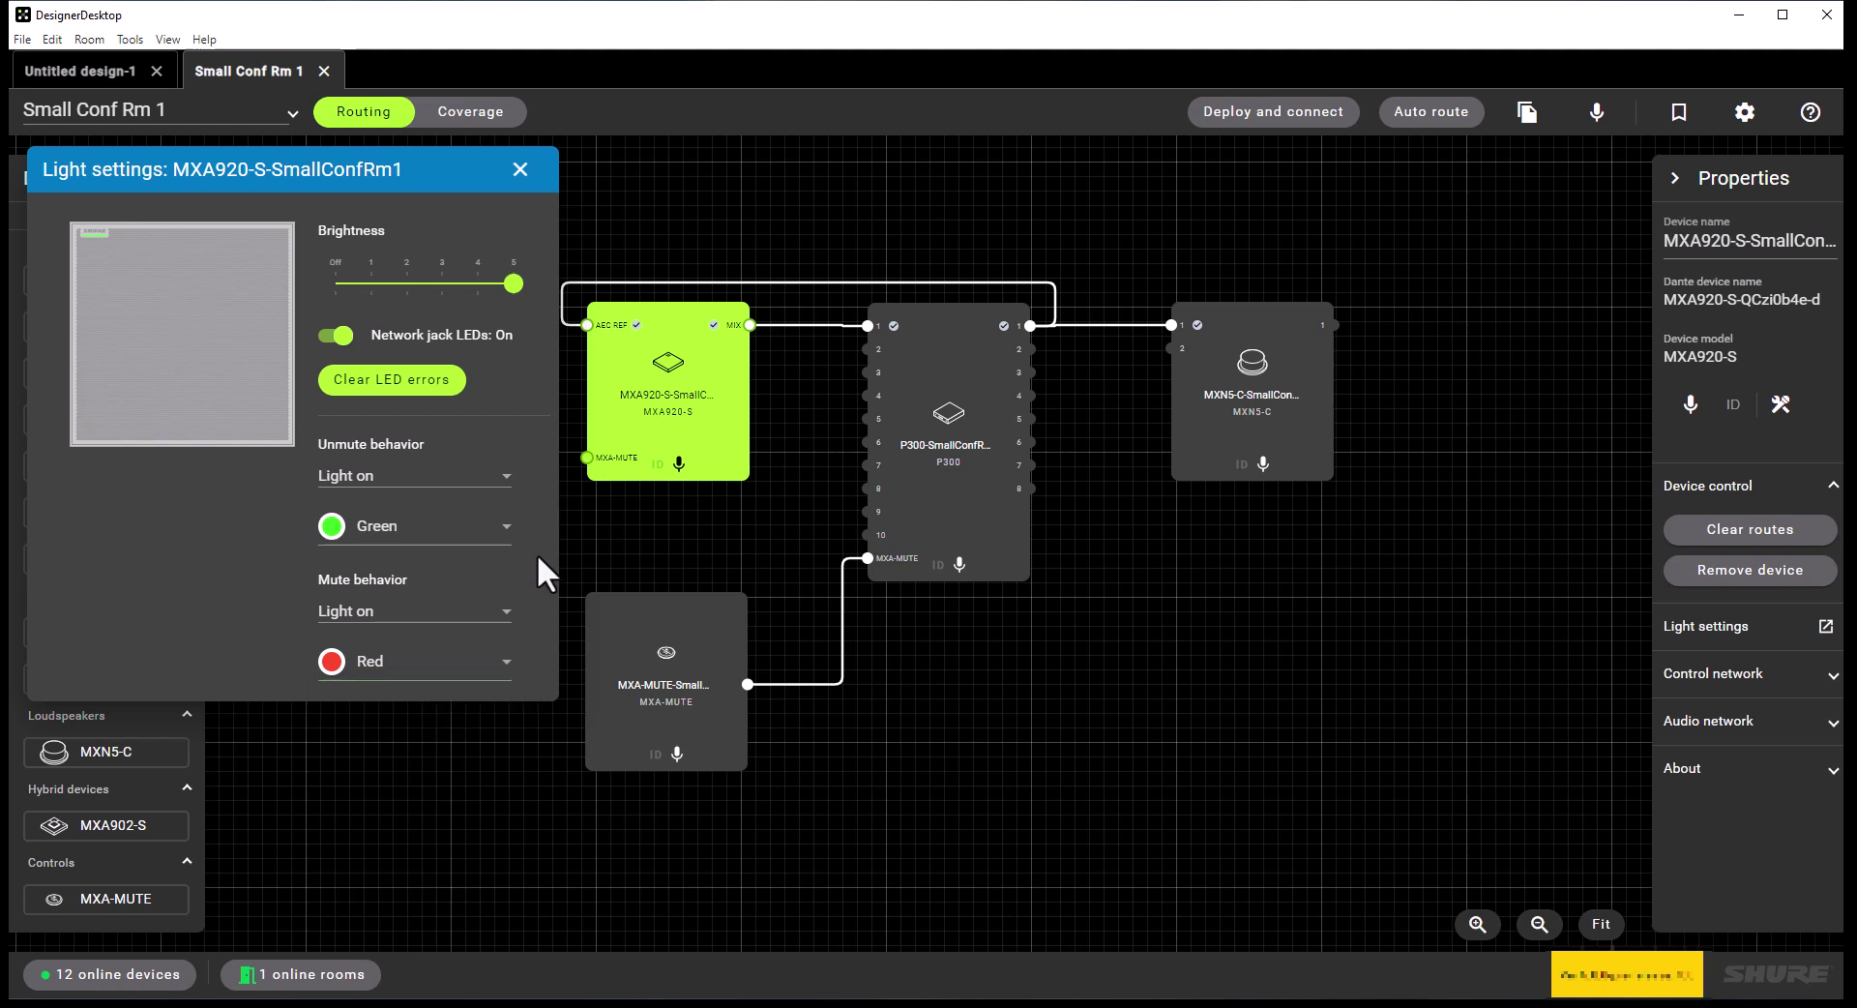
# Review the MXA-MUTE light settings (brightness 5, unmute green, mute red) and close the window
pyautogui.click(667, 629)
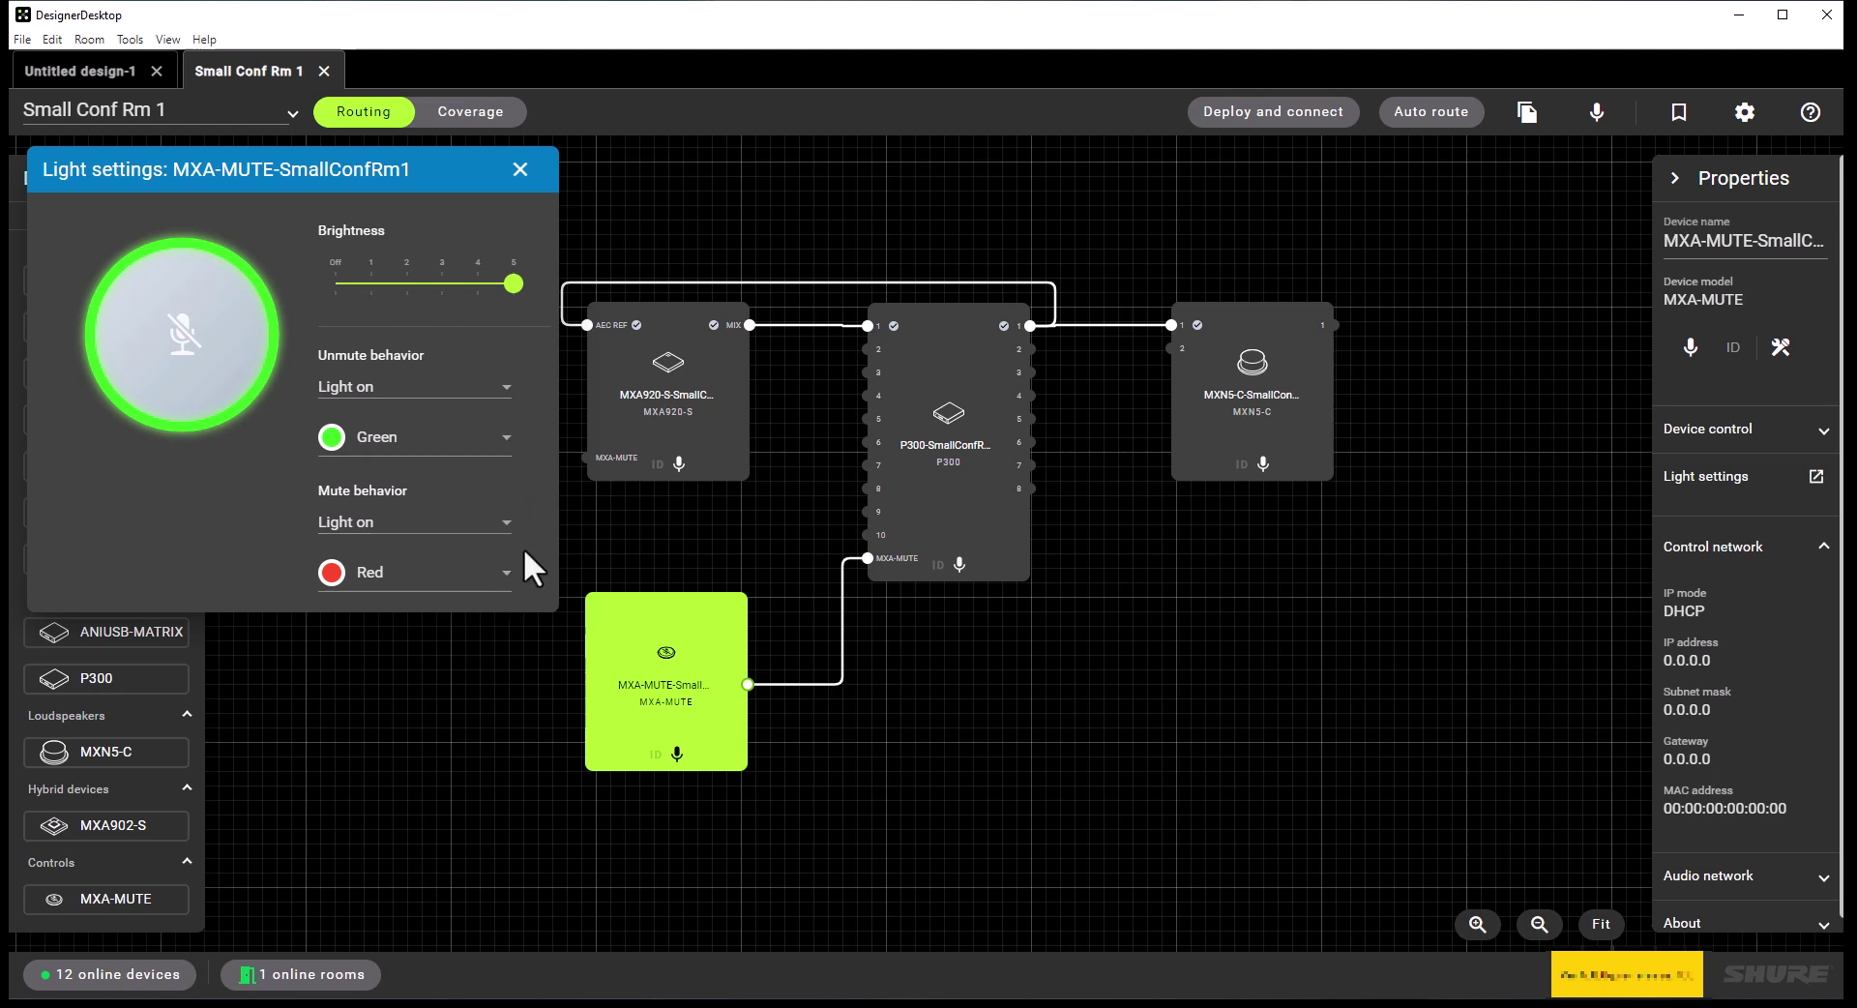
pyautogui.click(520, 169)
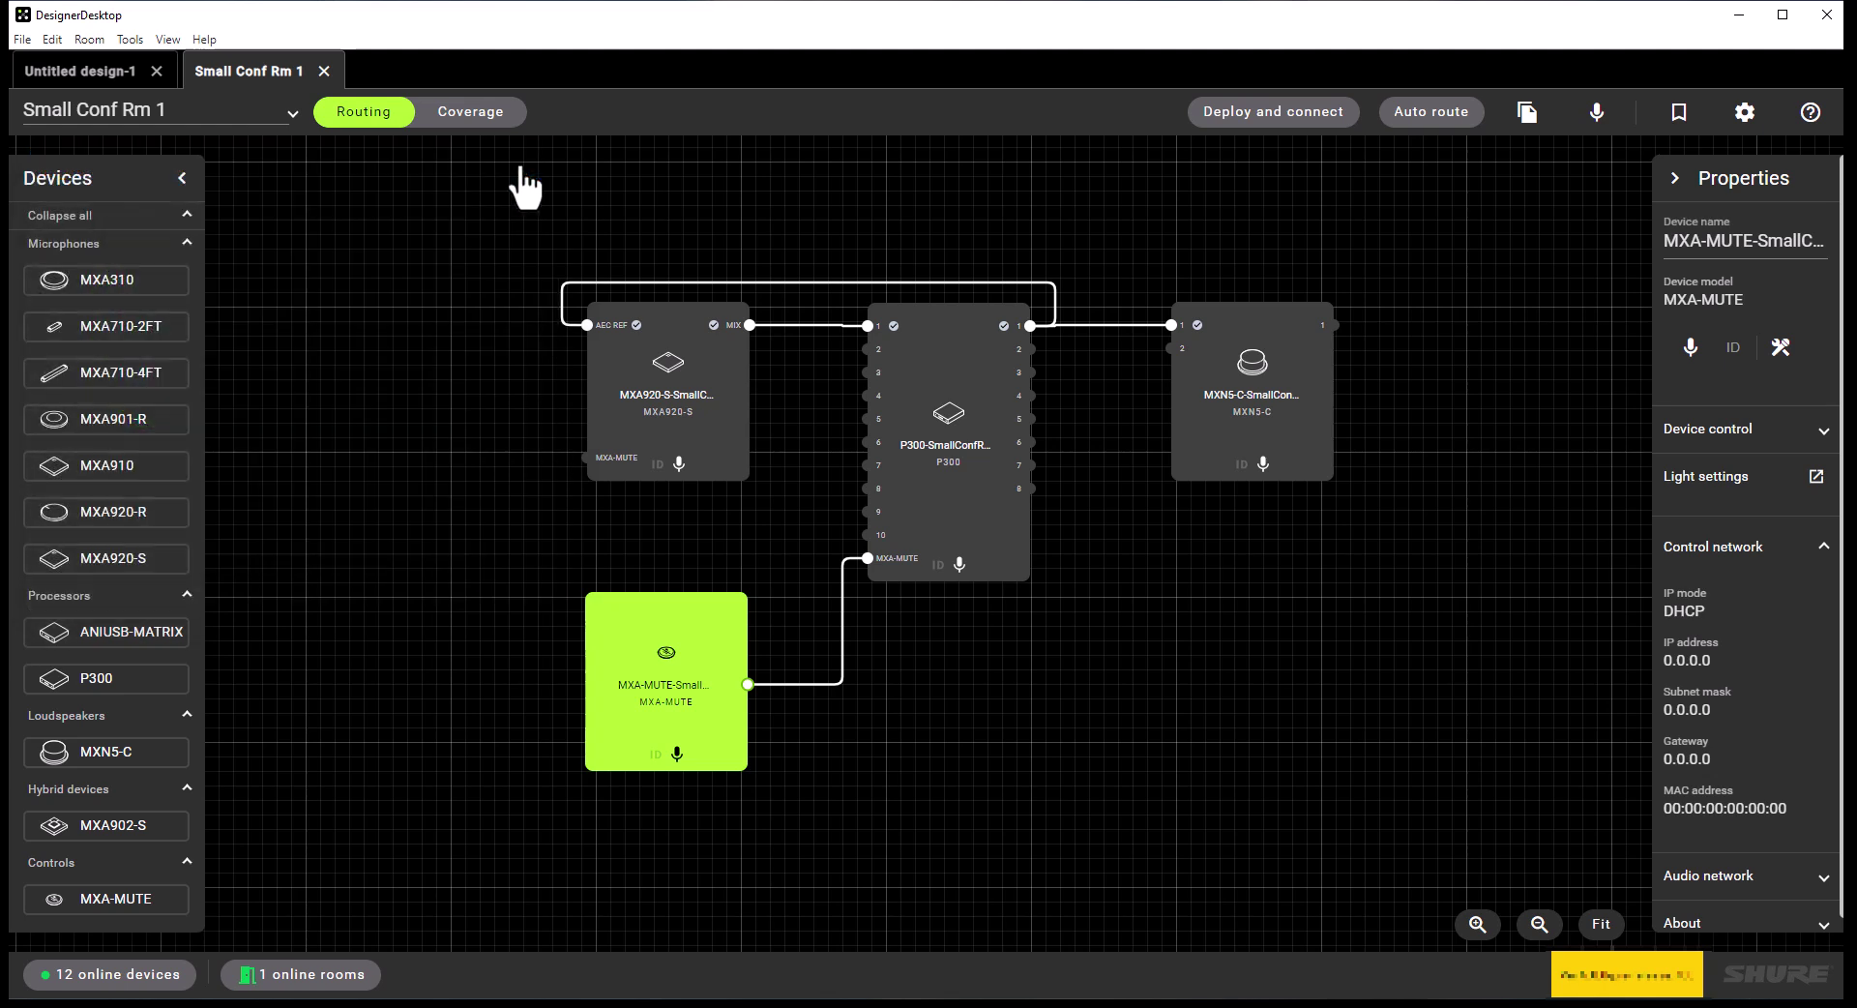
# Show the Coverage layout with the MXA920-S over the 12P conference table
pyautogui.click(472, 114)
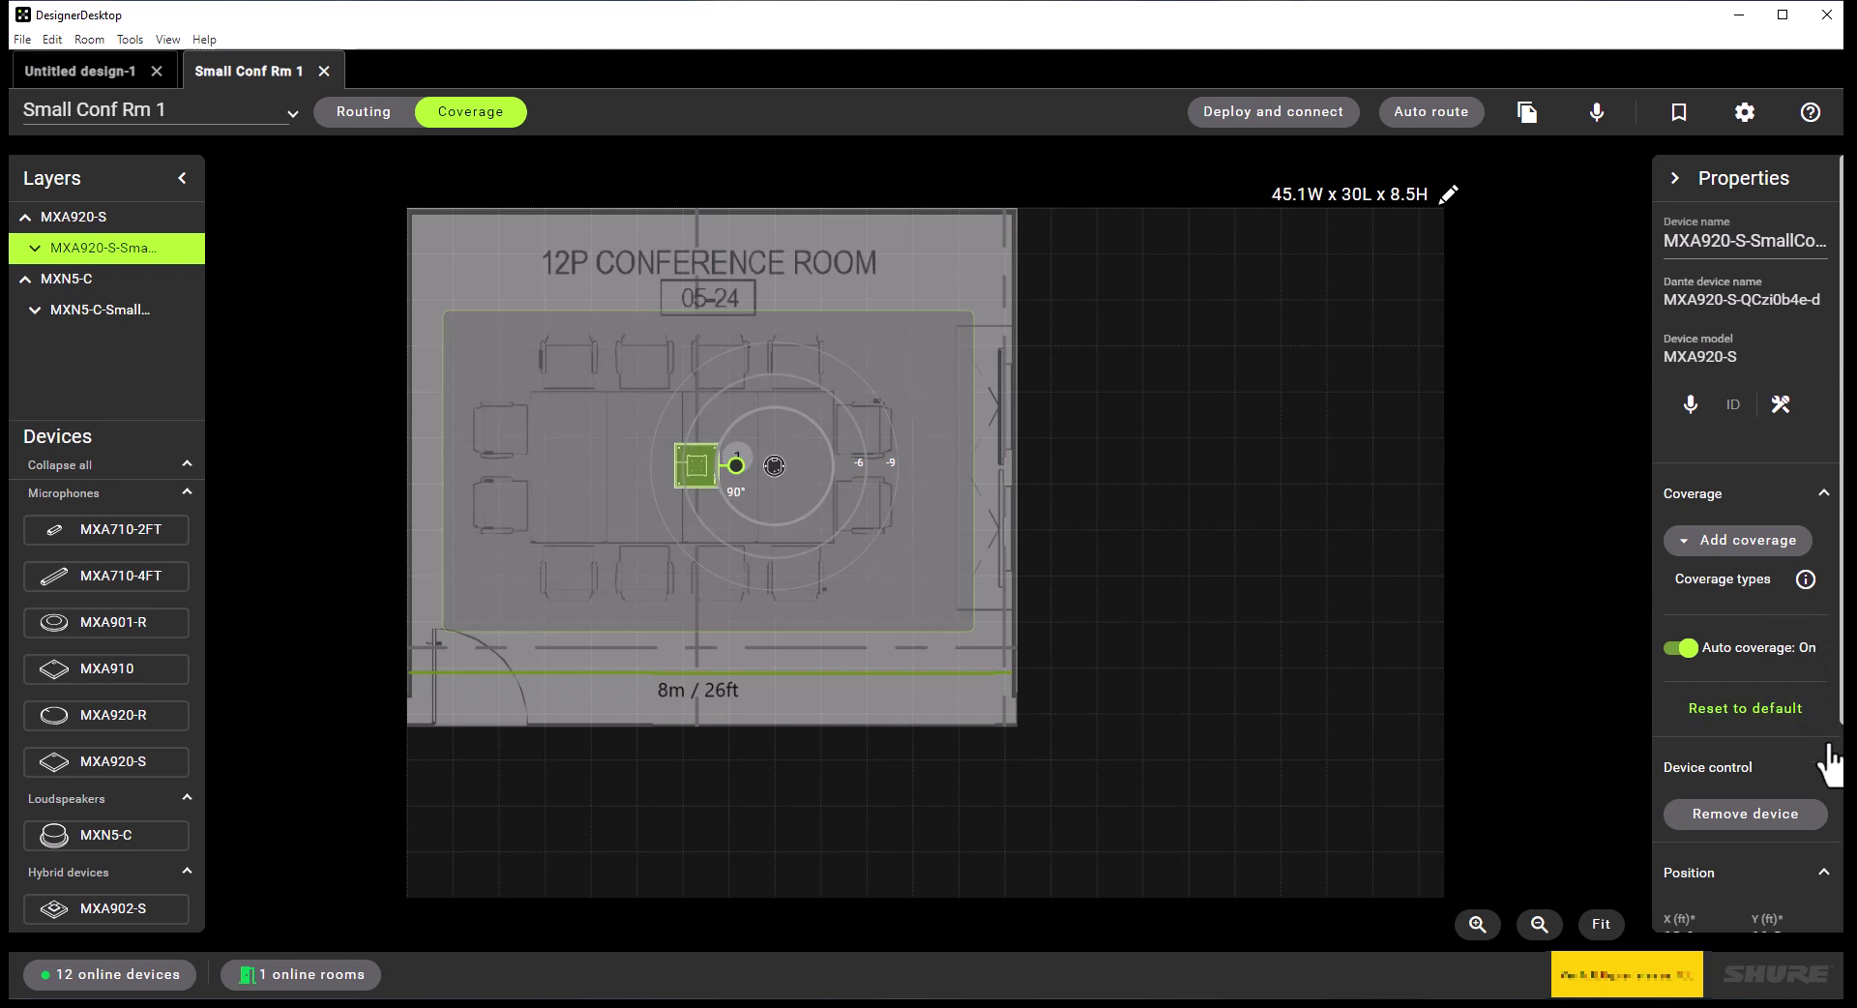
pyautogui.scroll(-3, 1821, 780)
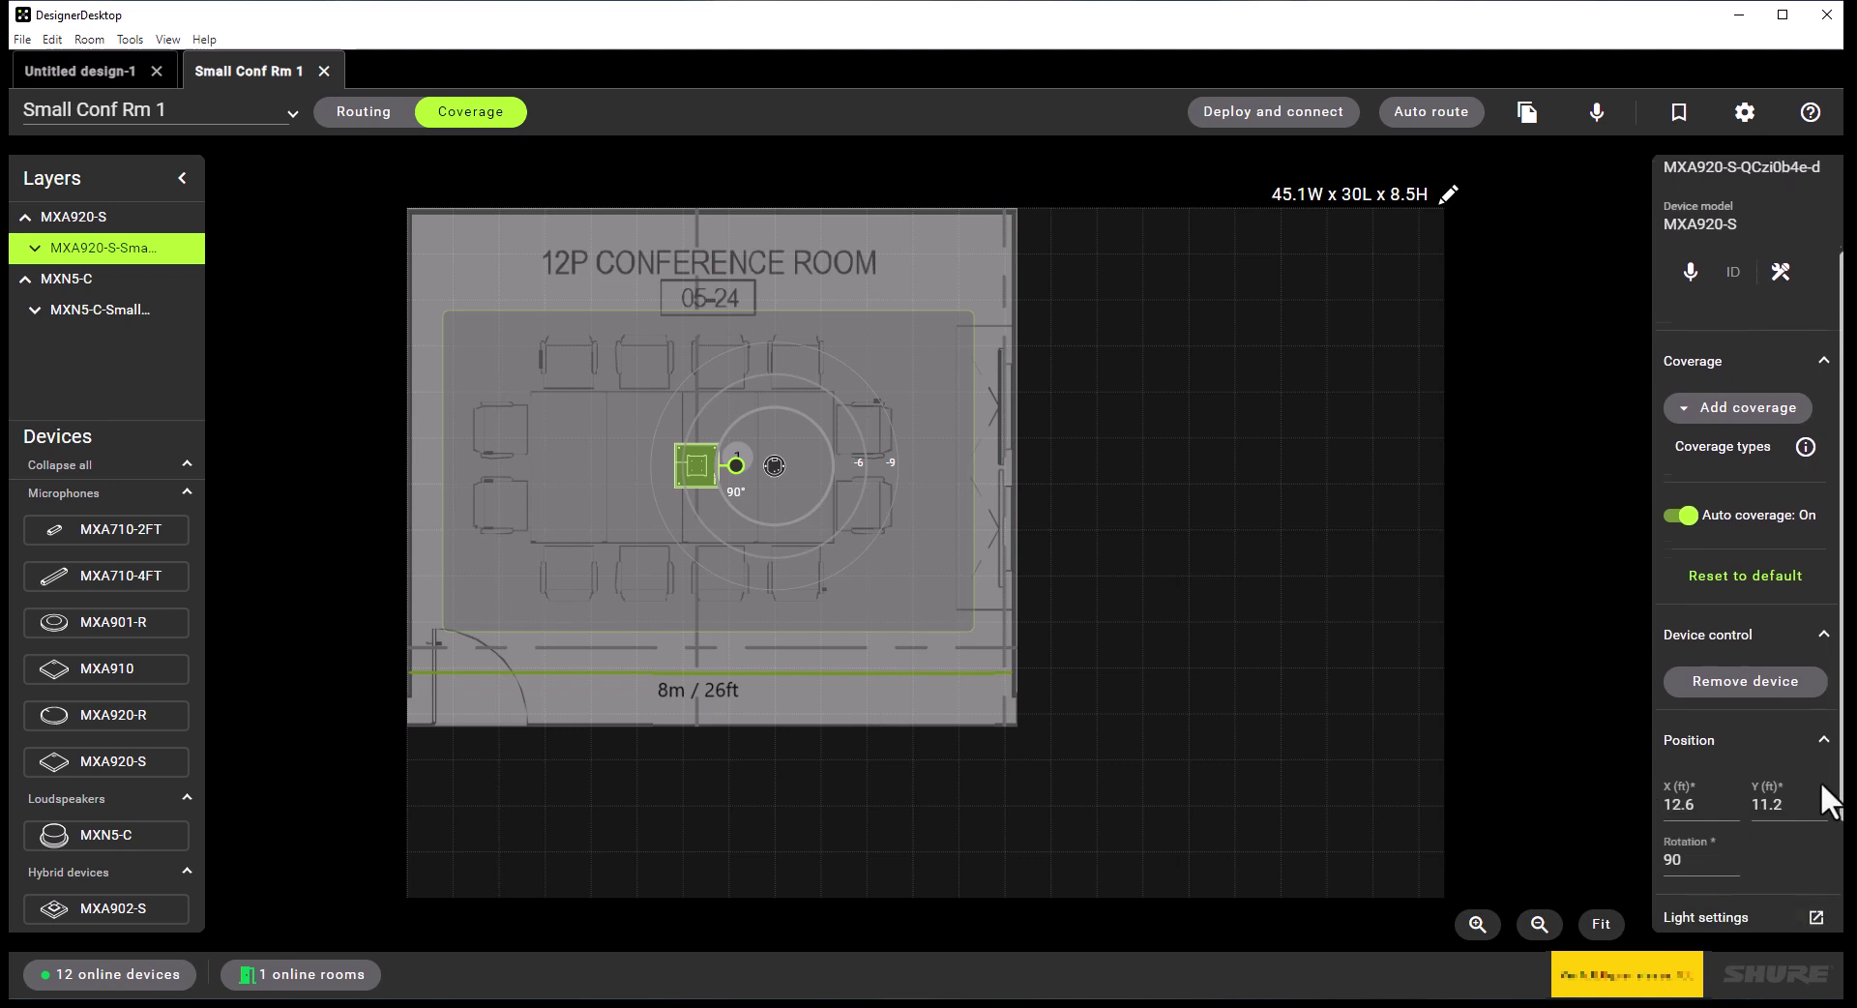
pyautogui.scroll(-1, 1816, 843)
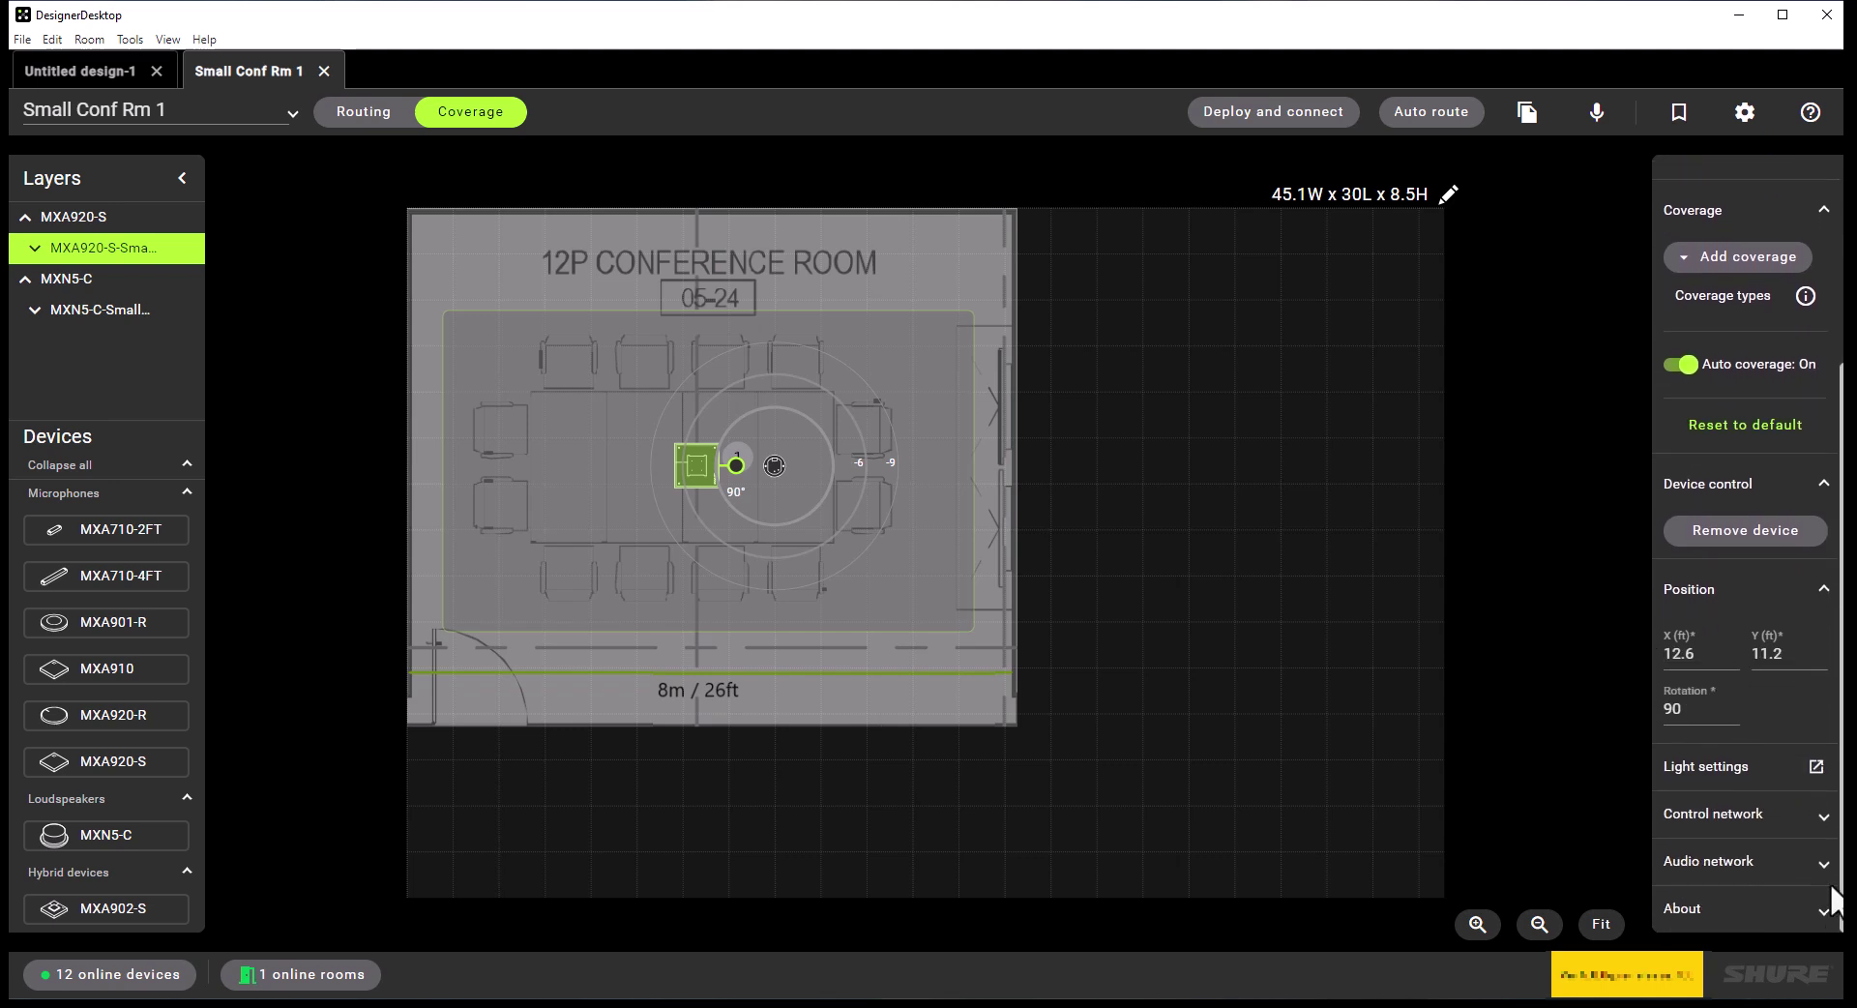
pyautogui.click(1816, 766)
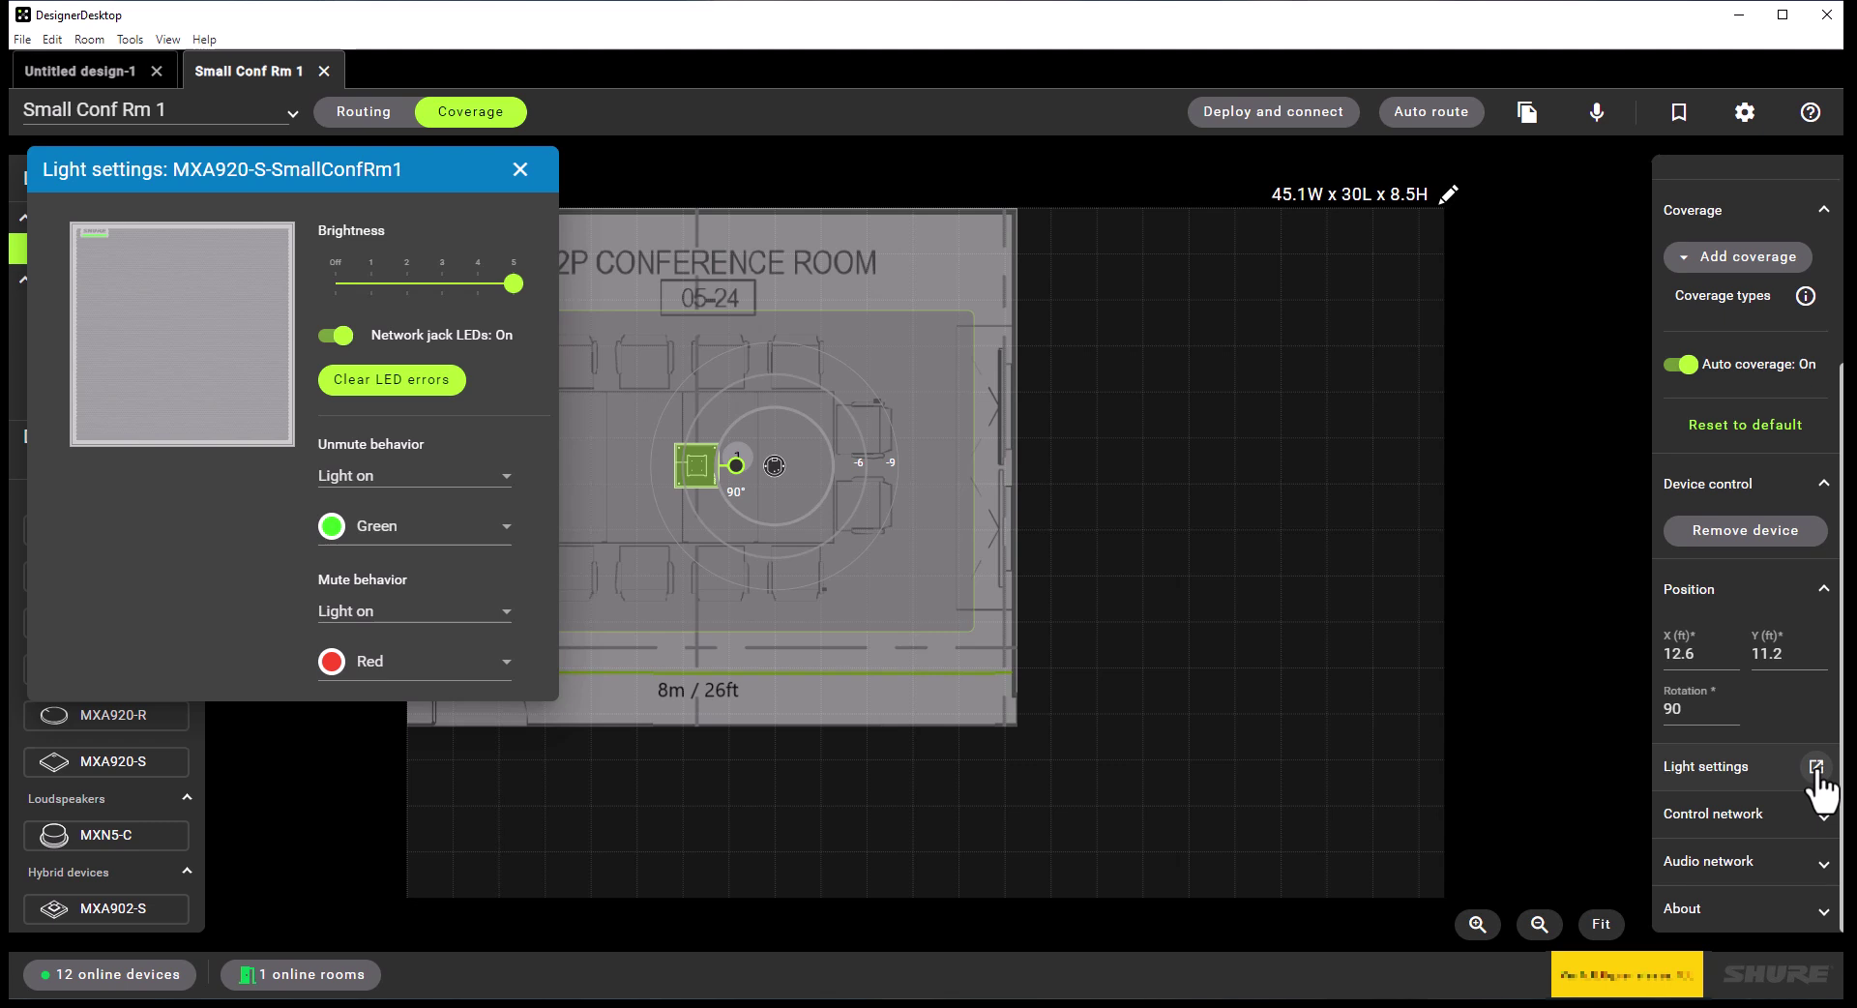
pyautogui.click(520, 169)
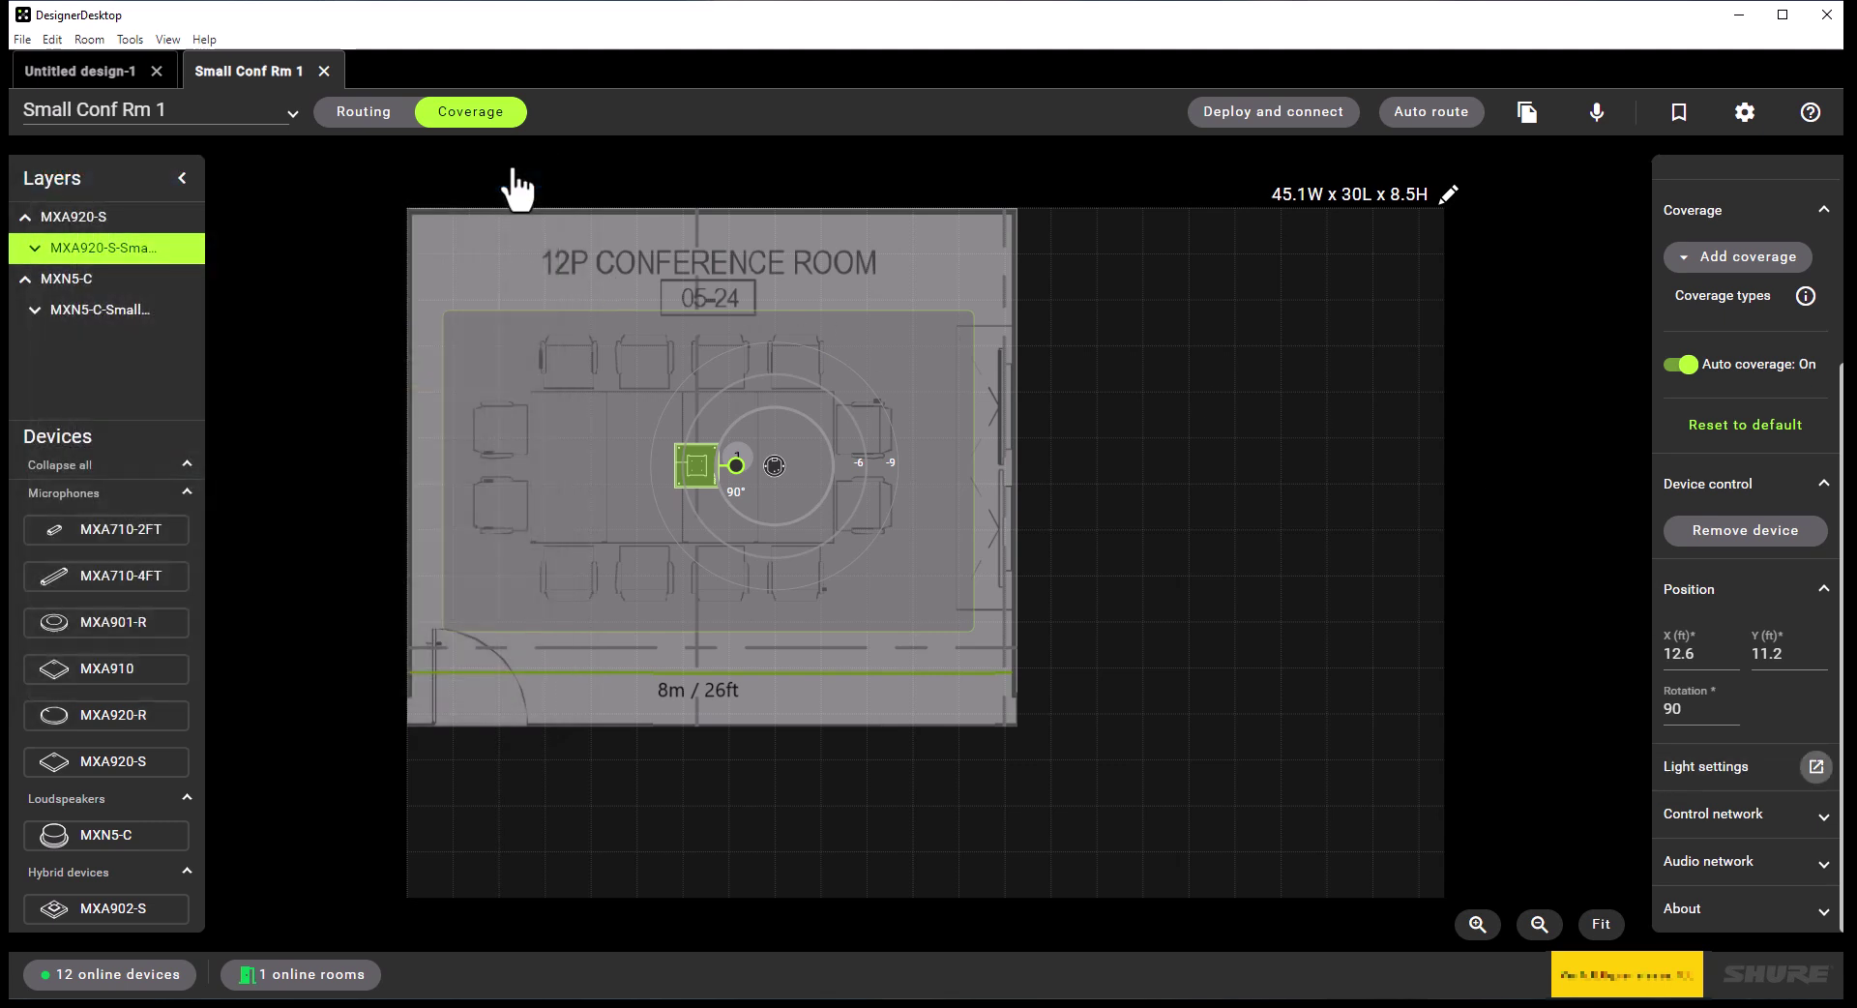
# Switch back to the Routing layout of Small Conf Rm 1
pyautogui.click(364, 114)
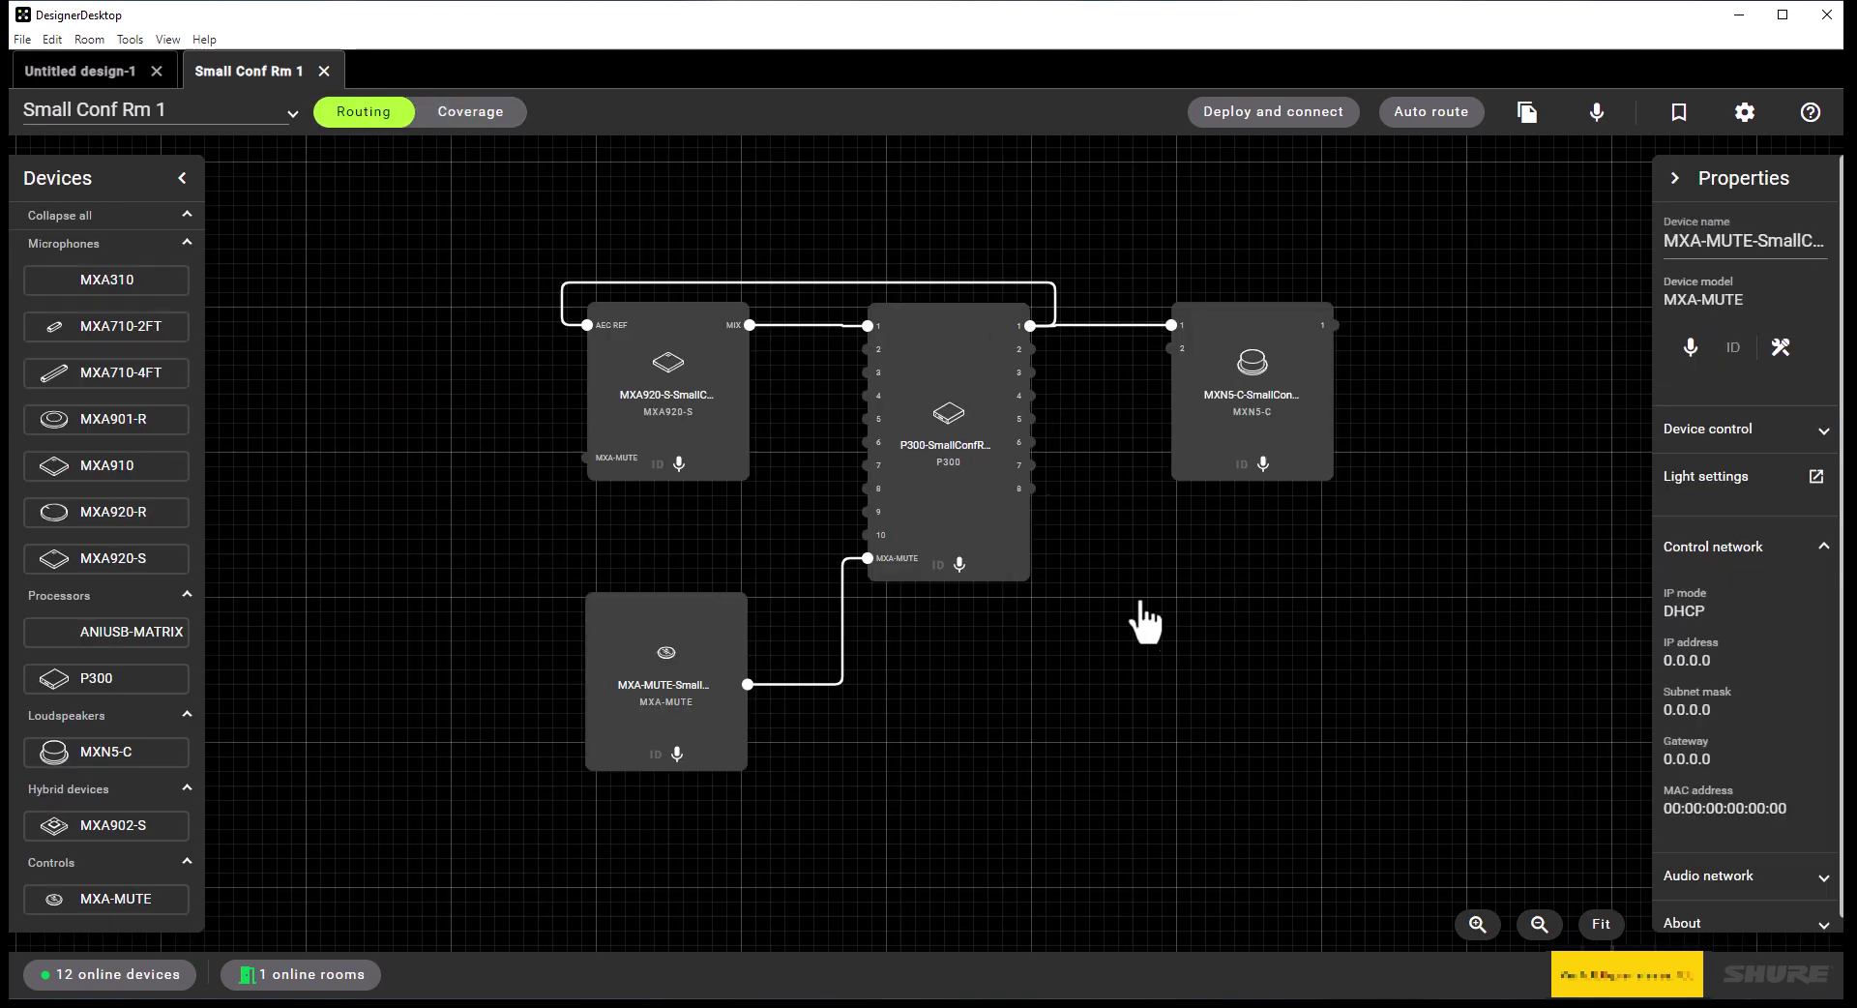